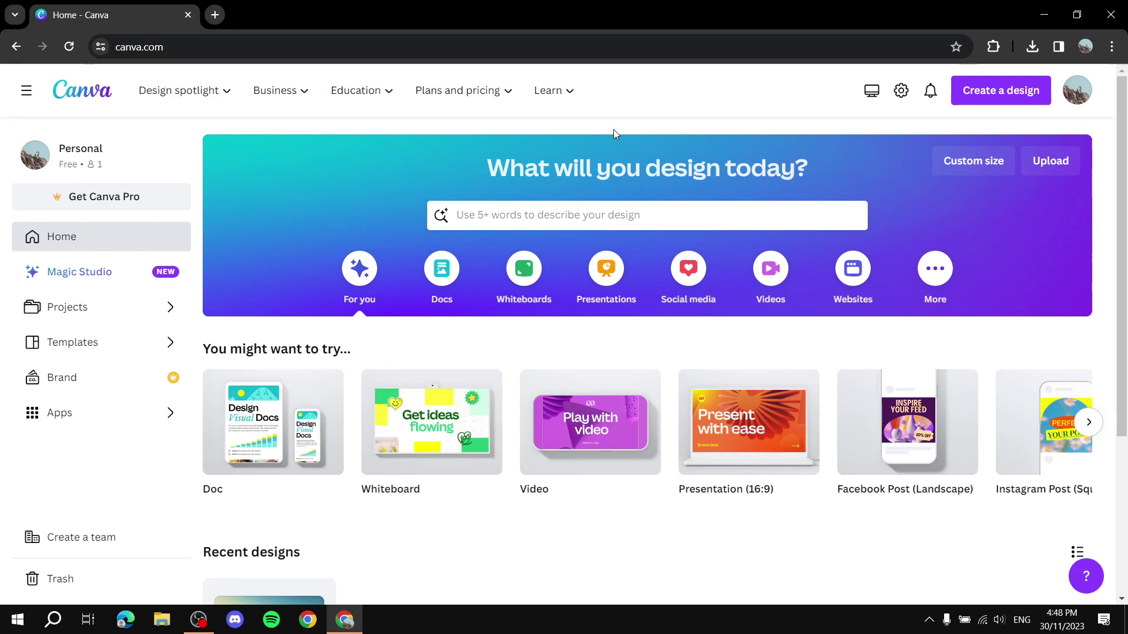
Start a new blank 1920 × 1080 Video design from the Create a design list.
mouse_move(585, 440)
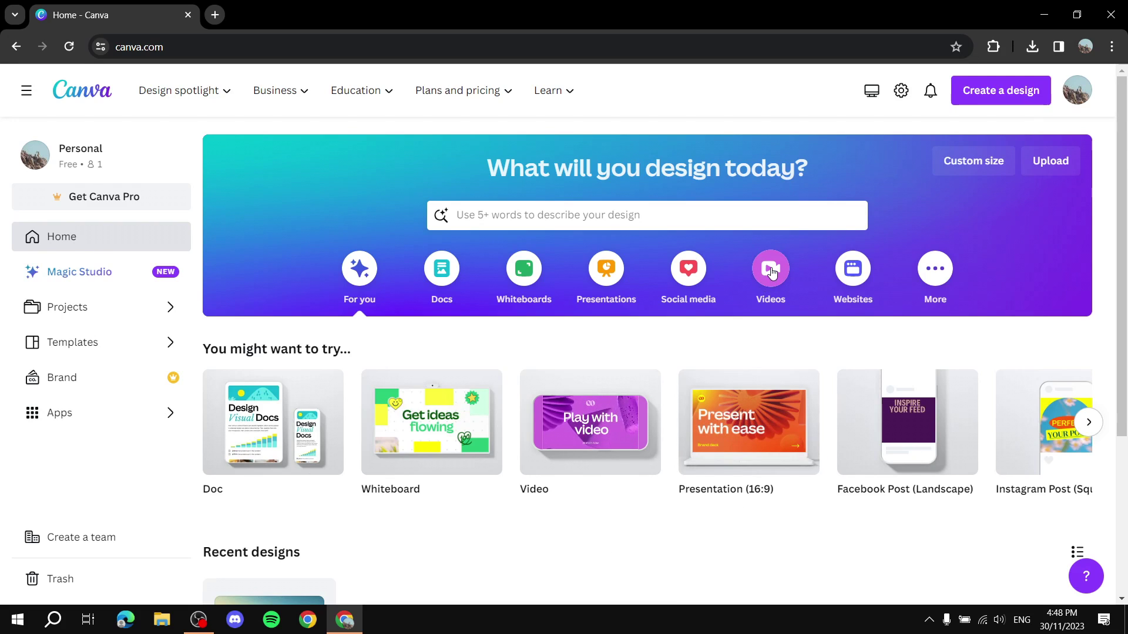
click(1033, 89)
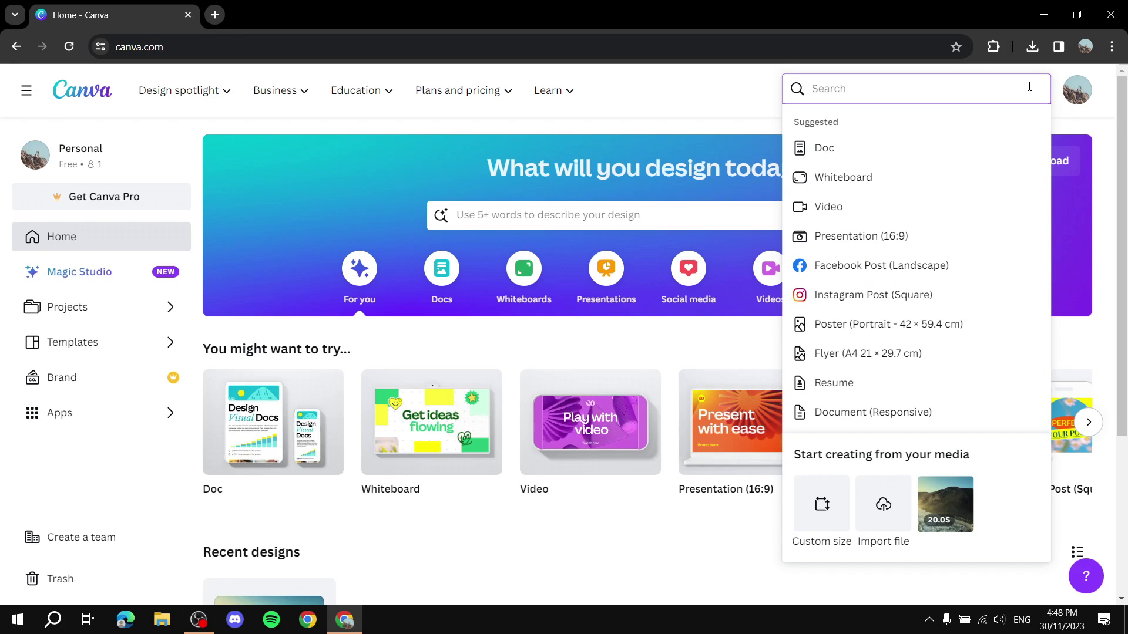
click(745, 101)
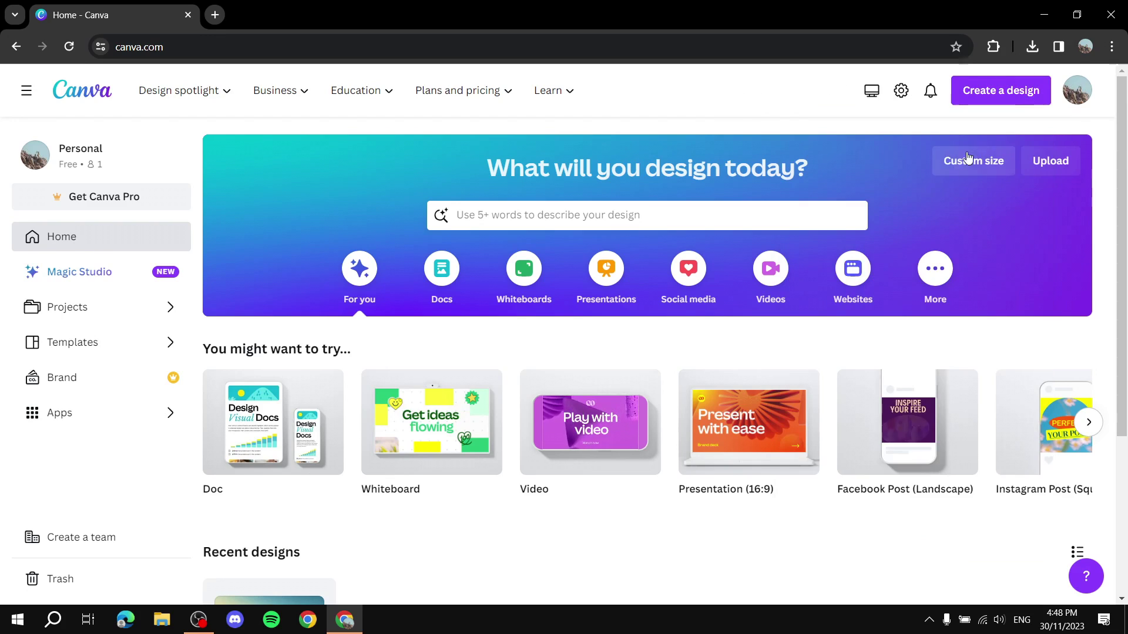
click(997, 94)
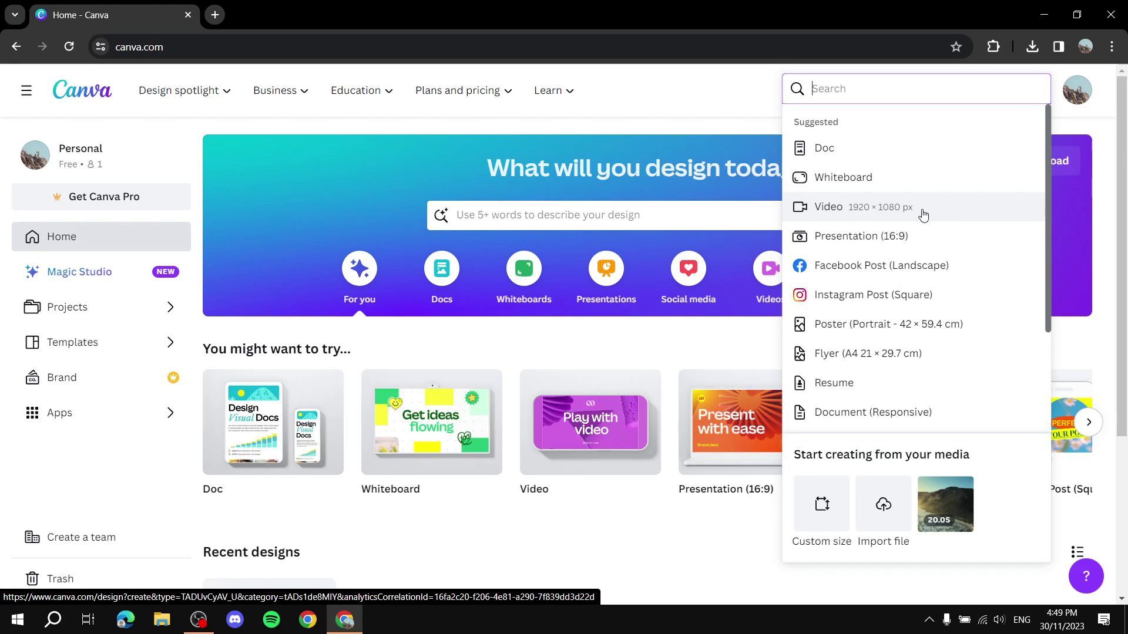
click(834, 214)
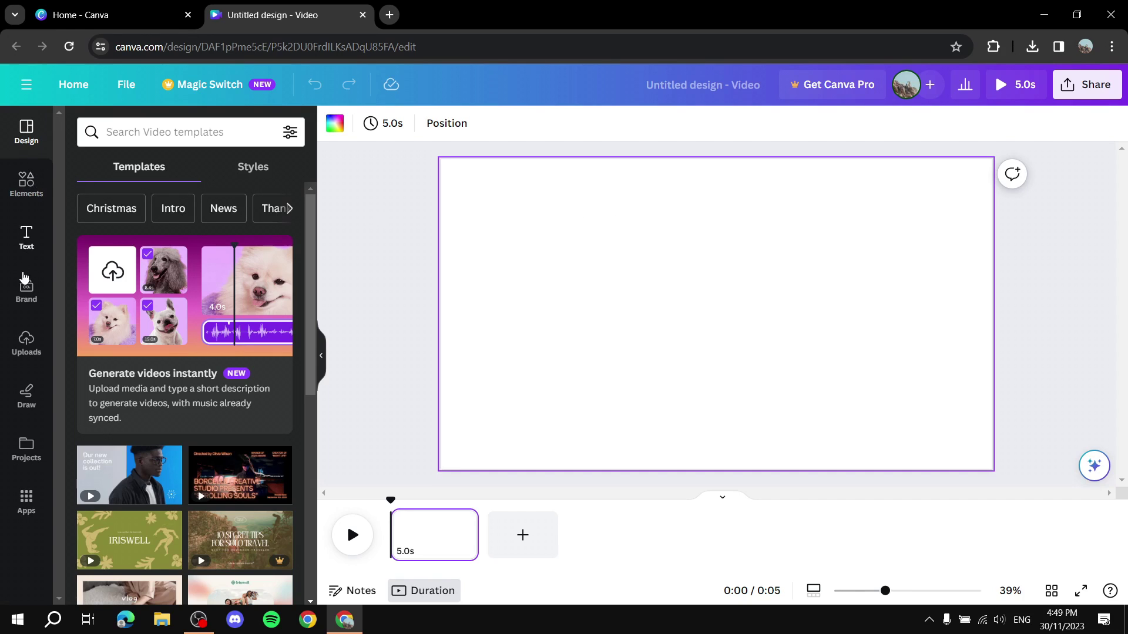
In Uploads, dismiss the file picker and list the two uploaded 20-second videos.
click(26, 343)
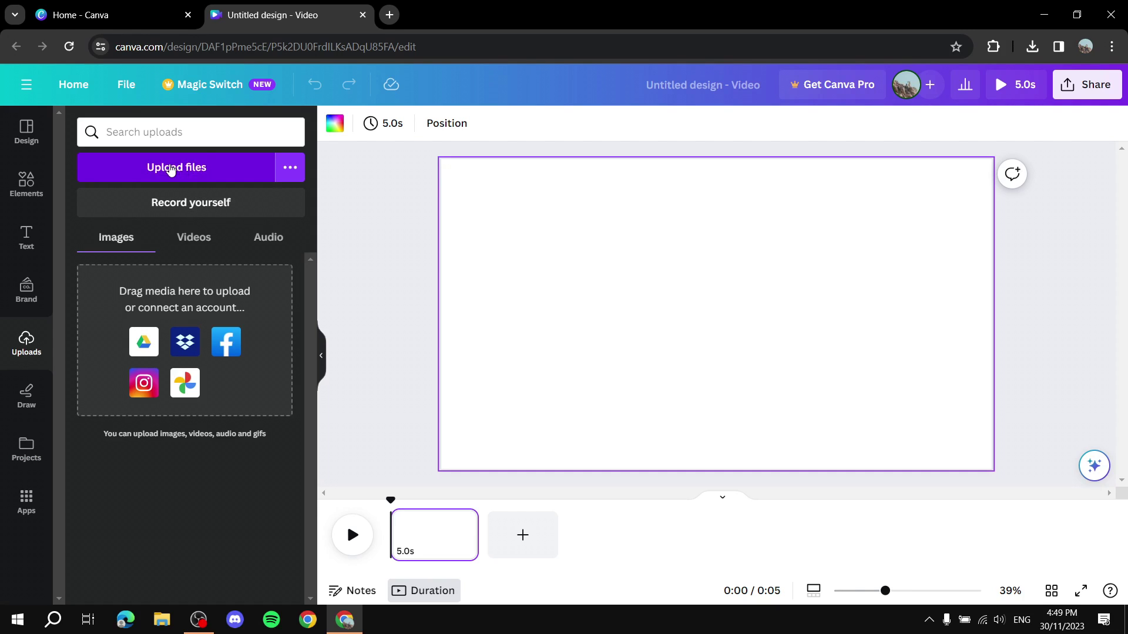
click(172, 169)
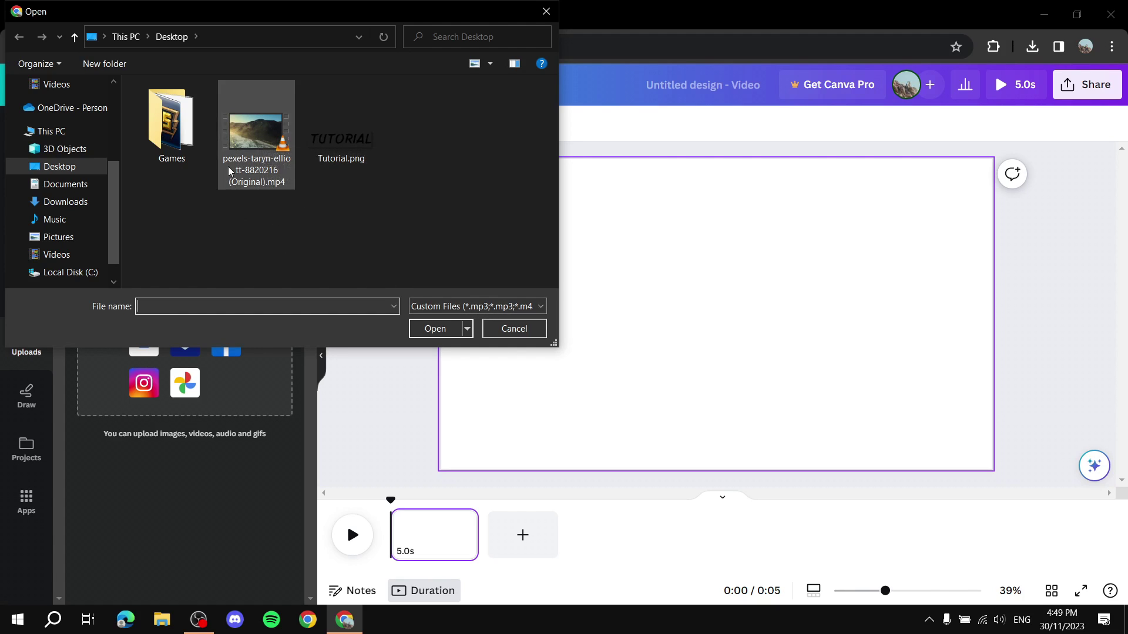
click(515, 329)
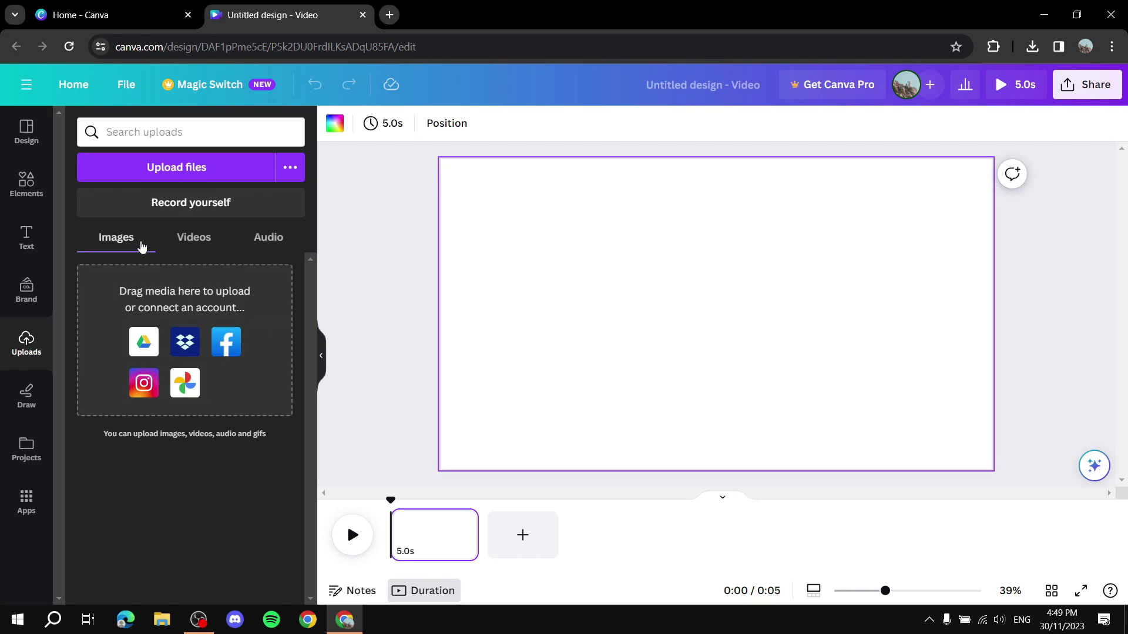
click(195, 239)
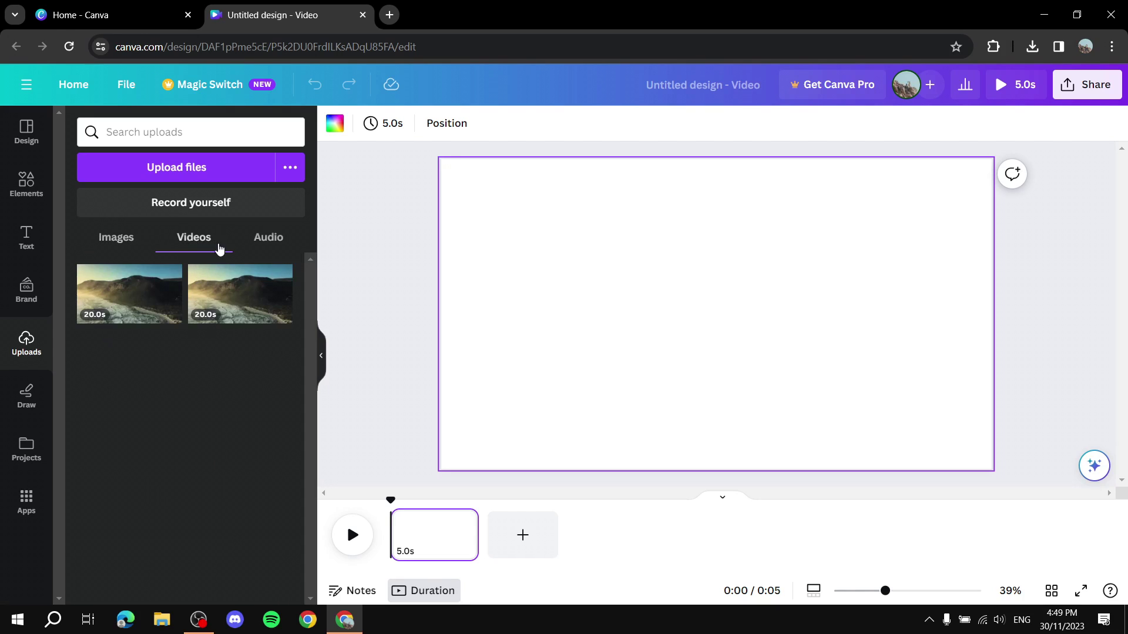
click(262, 238)
click(197, 238)
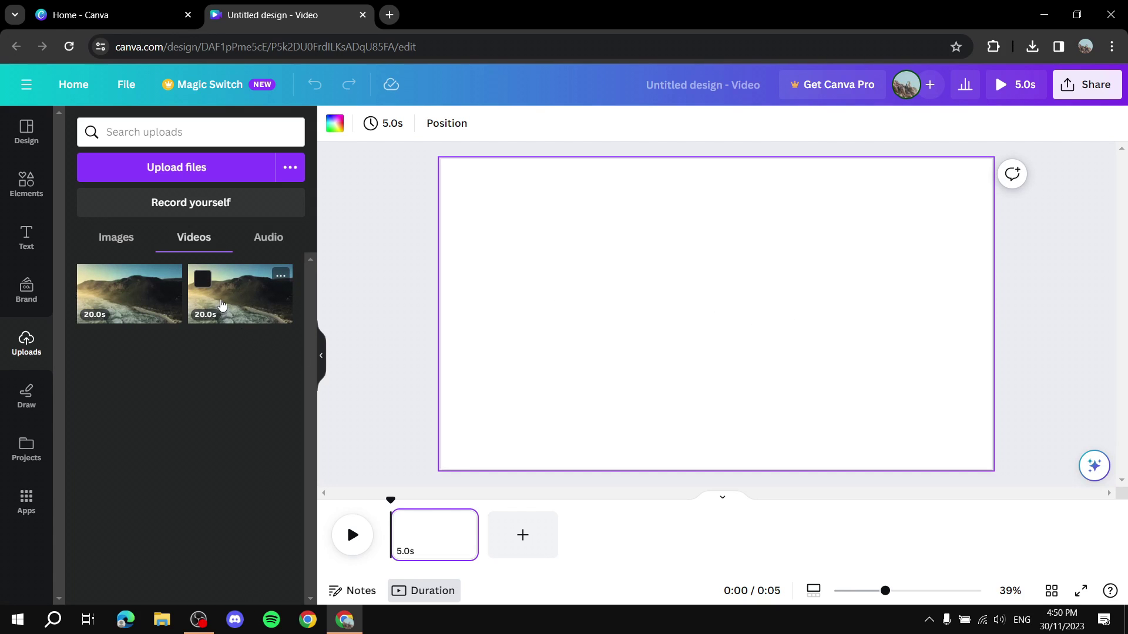
Place the second coastal clip on the page and briefly play it.
mouse_move(224, 305)
mouse_down()
mouse_move(245, 361)
mouse_move(498, 372)
mouse_move(652, 319)
mouse_move(207, 297)
mouse_up()
click(235, 305)
click(716, 314)
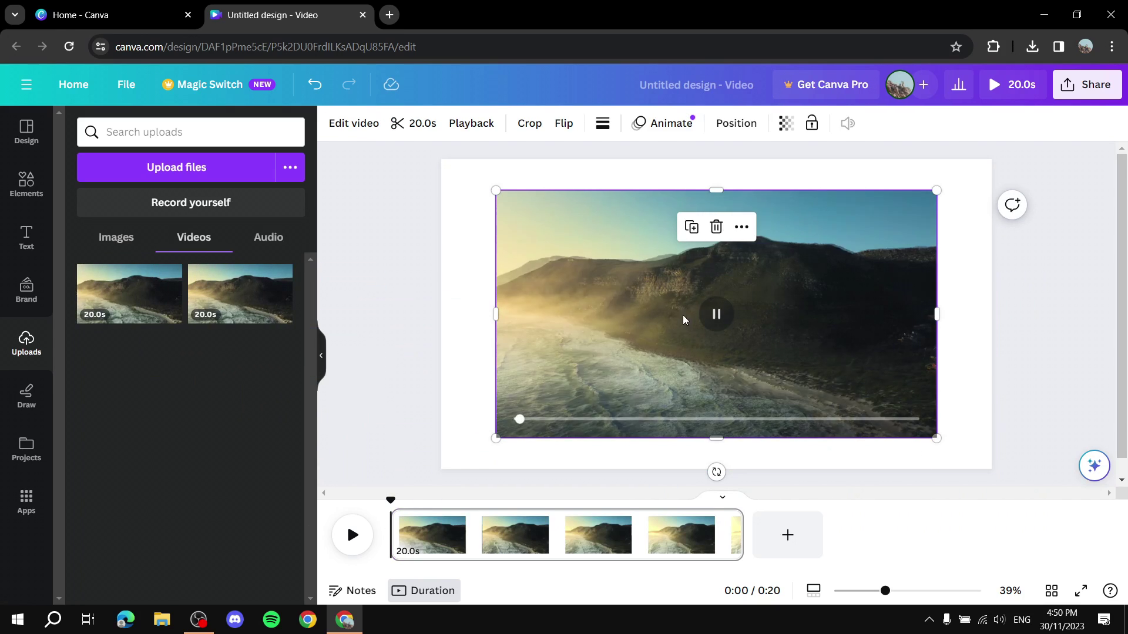
key(space)
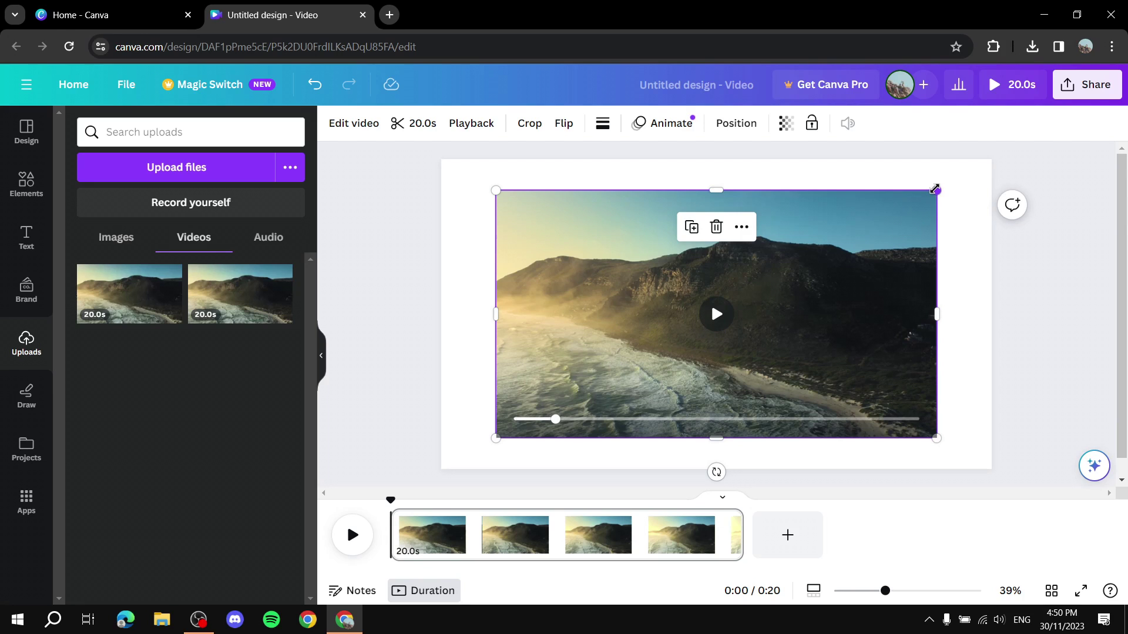
Stretch the clip to fill the whole frame, preview it, and open a new browser tab.
drag(934, 190, 992, 159)
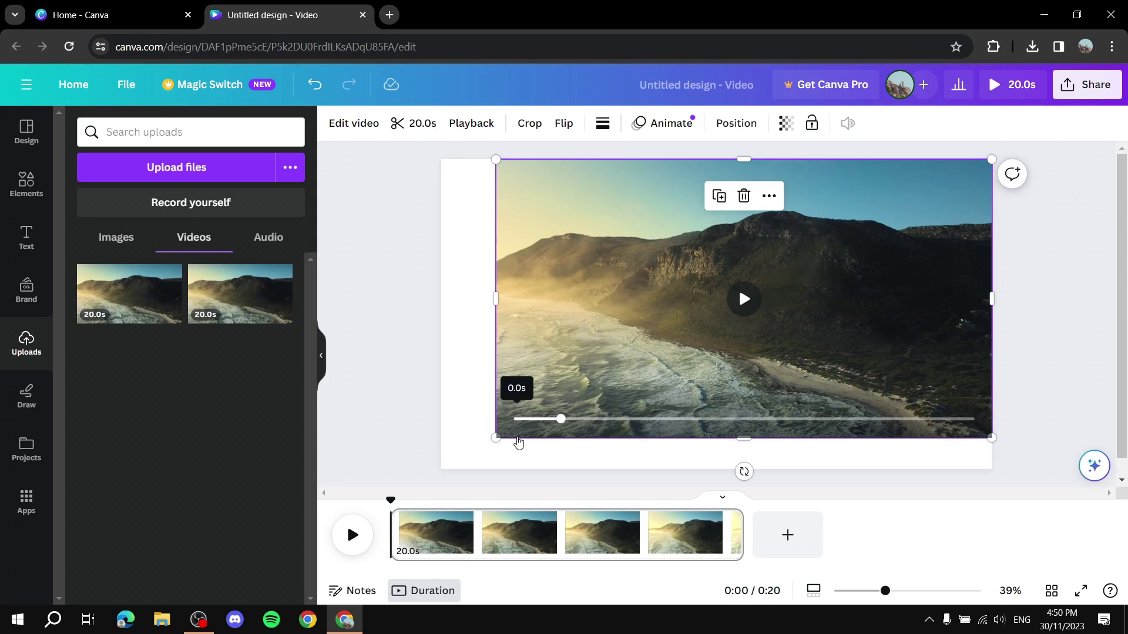
drag(493, 437, 440, 468)
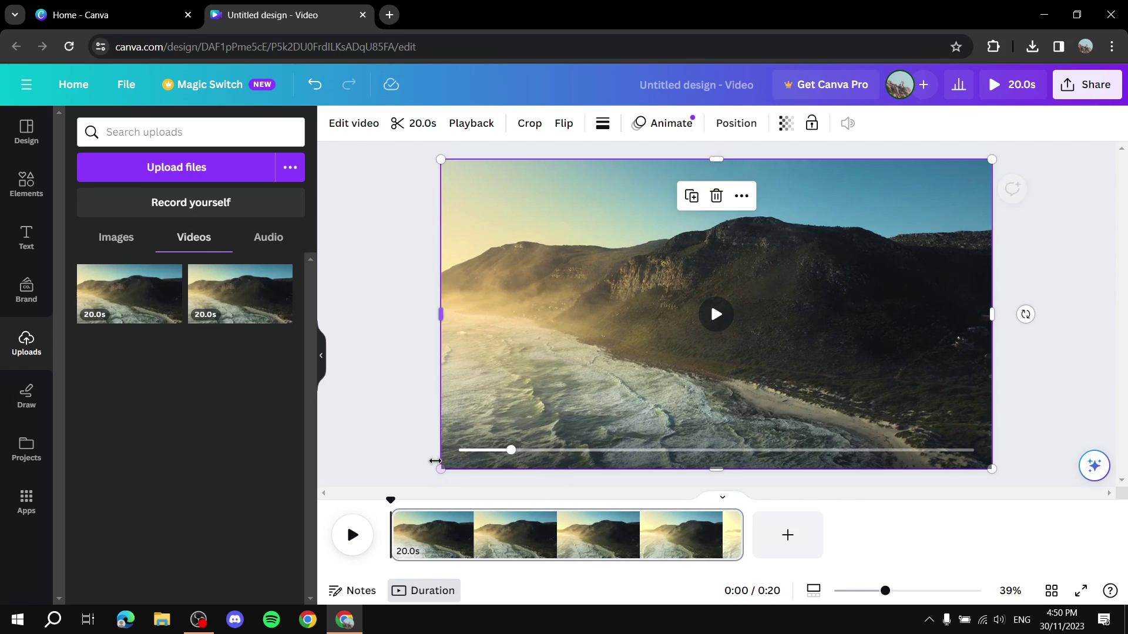
click(712, 328)
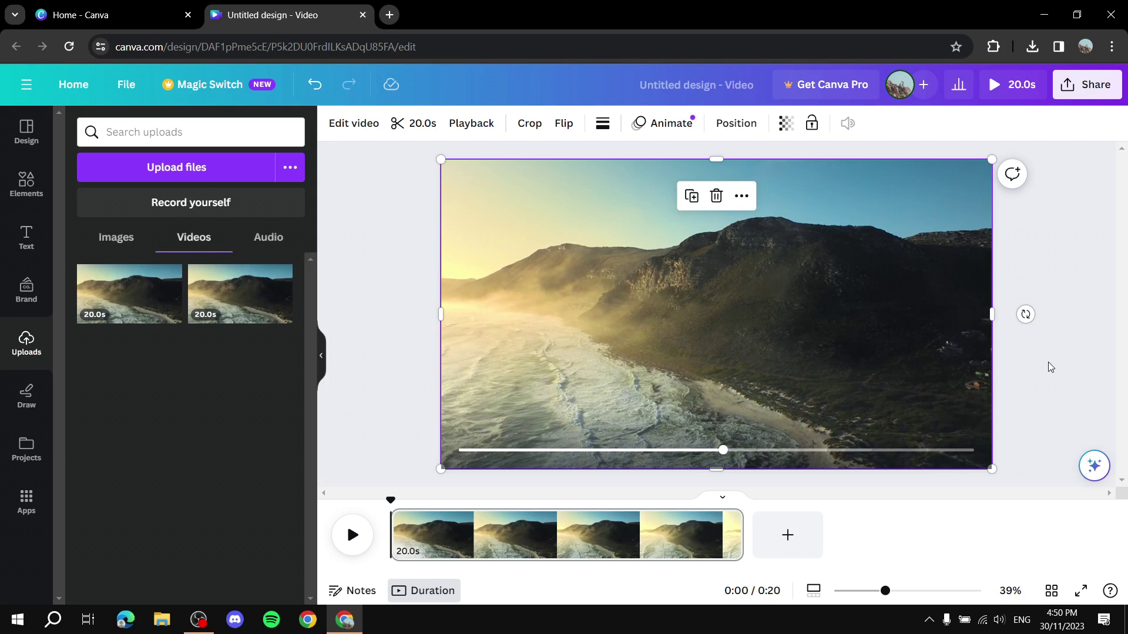
mouse_move(725, 235)
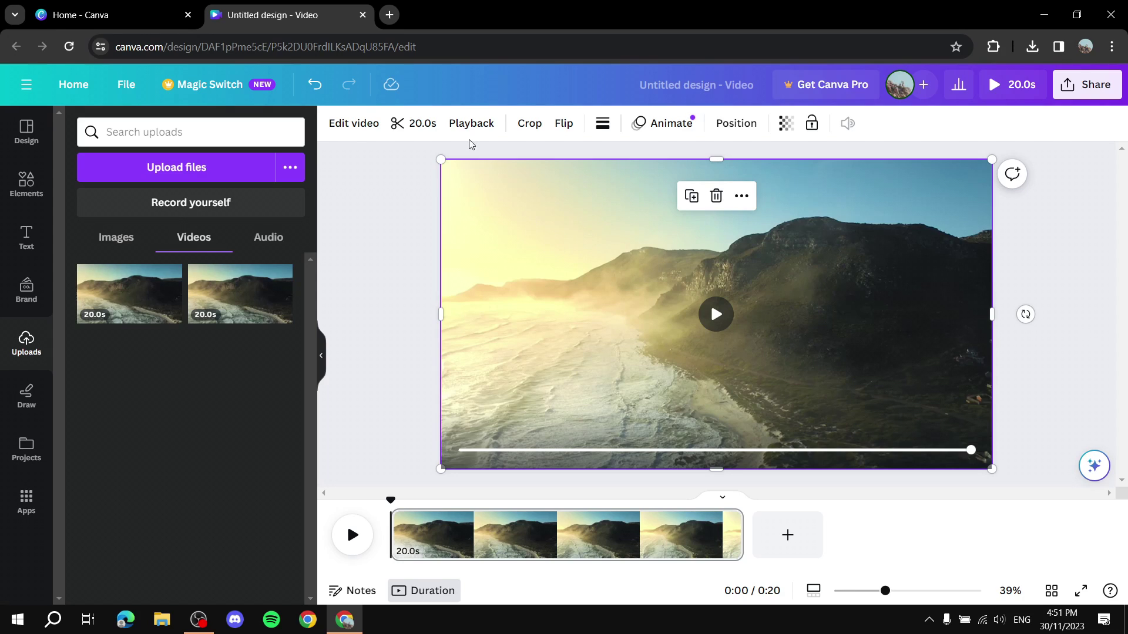
click(389, 16)
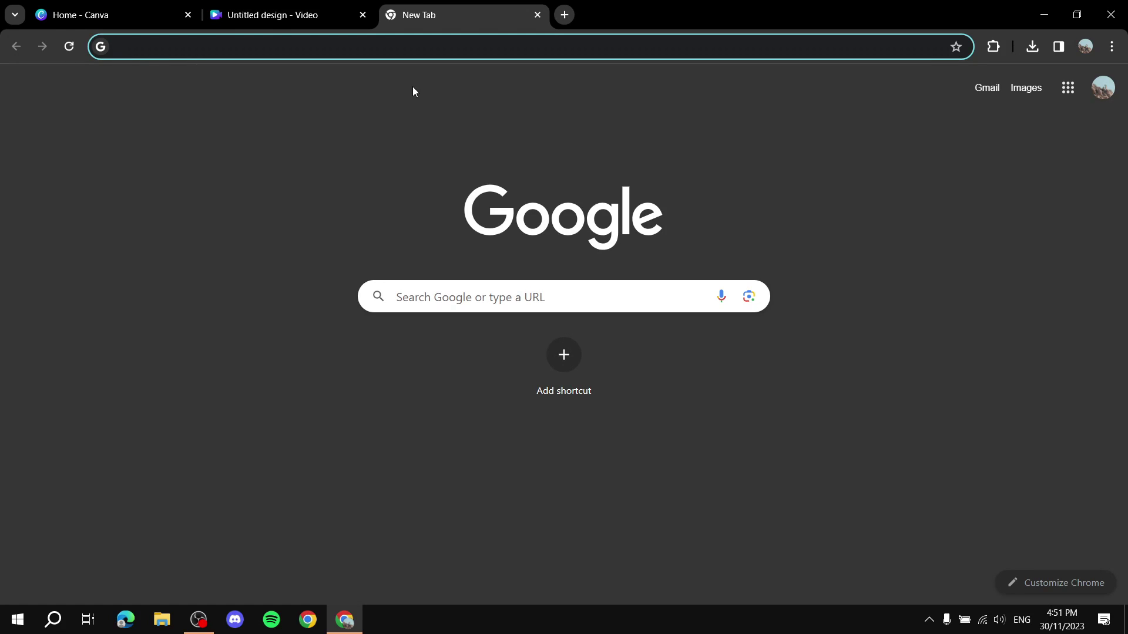
Go to TTSMP3.COM in the new tab.
text(TTSMP3.)
text(M)
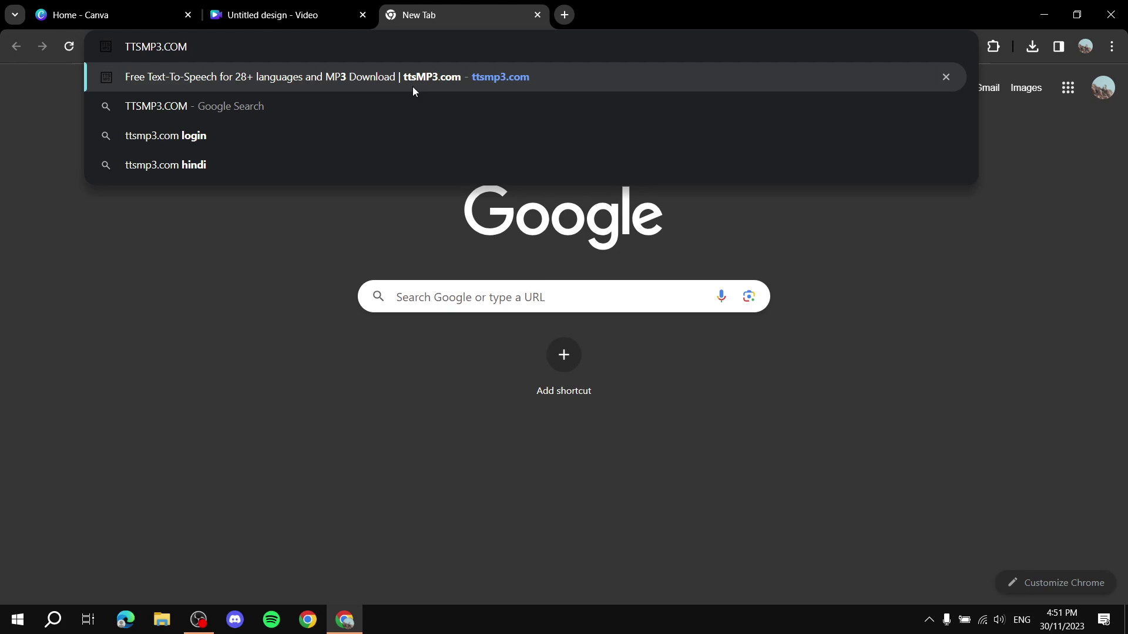
key(Return)
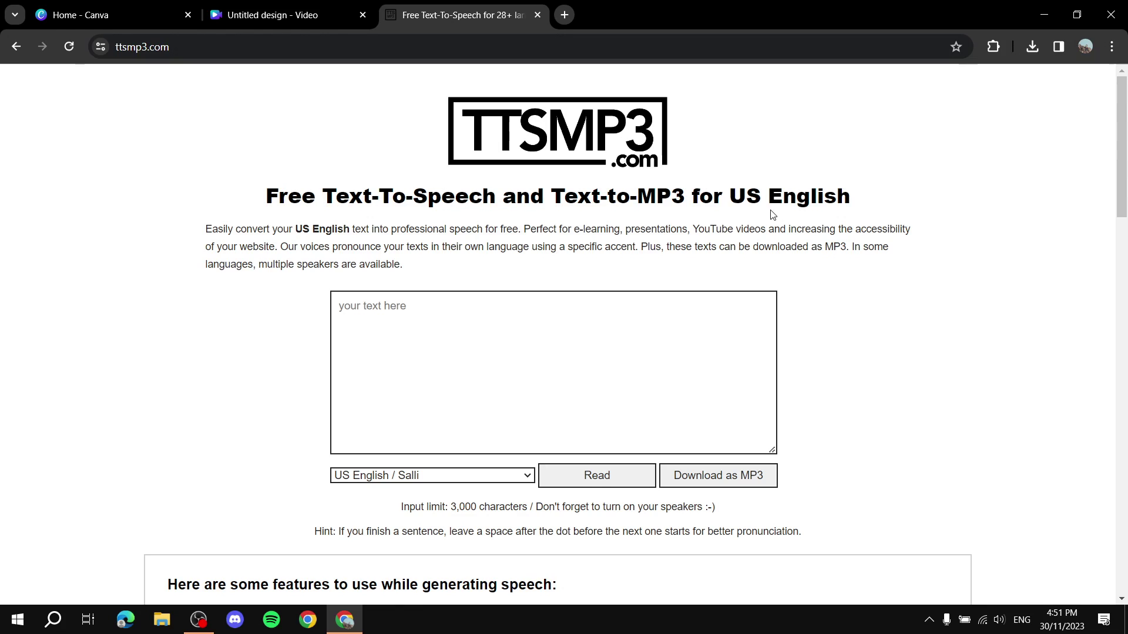
Enter "This is how to add Text To Speech to Canva video." and have Salli read it aloud.
drag(734, 191, 878, 185)
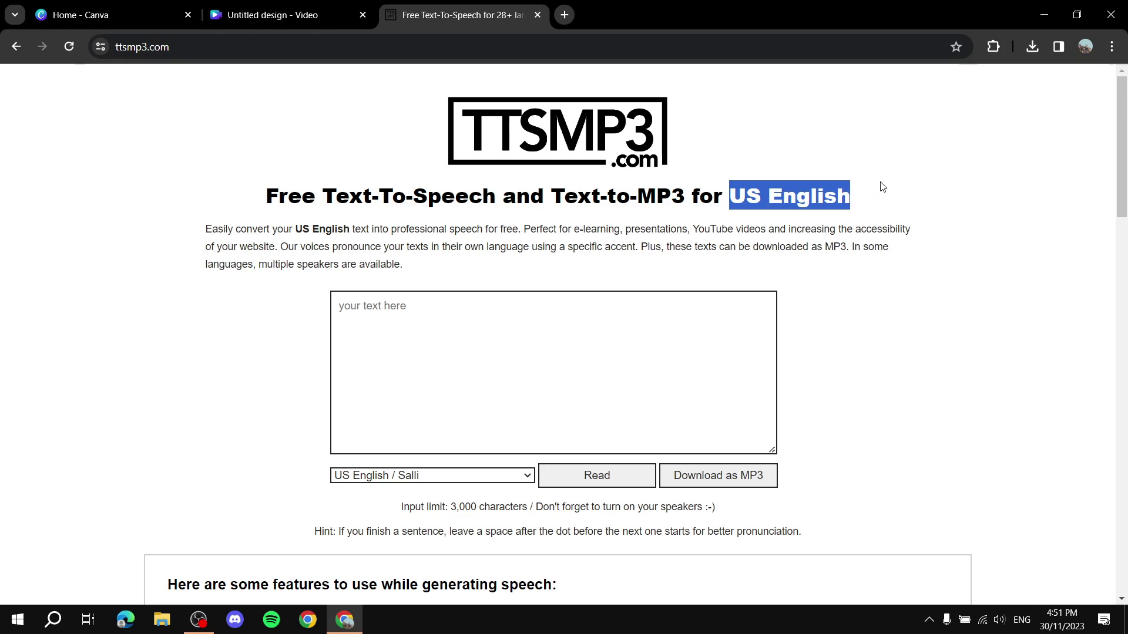
click(883, 187)
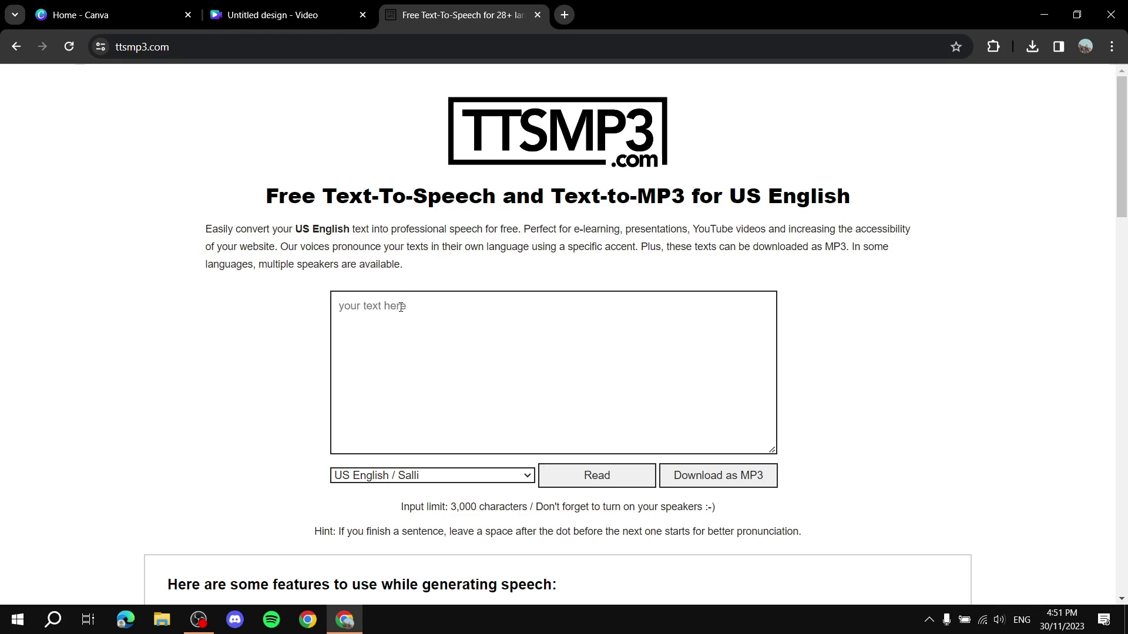
click(437, 310)
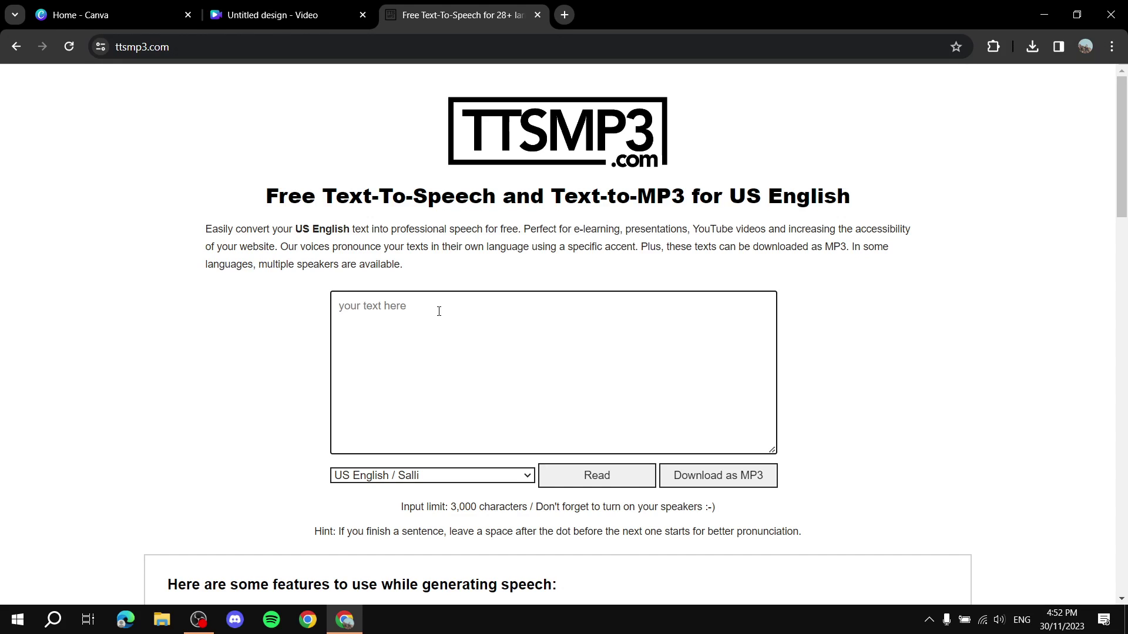
text(This is how to add Text TO)
key(BackSpace)
key(BackSpace)
text(o Speech to Cnva)
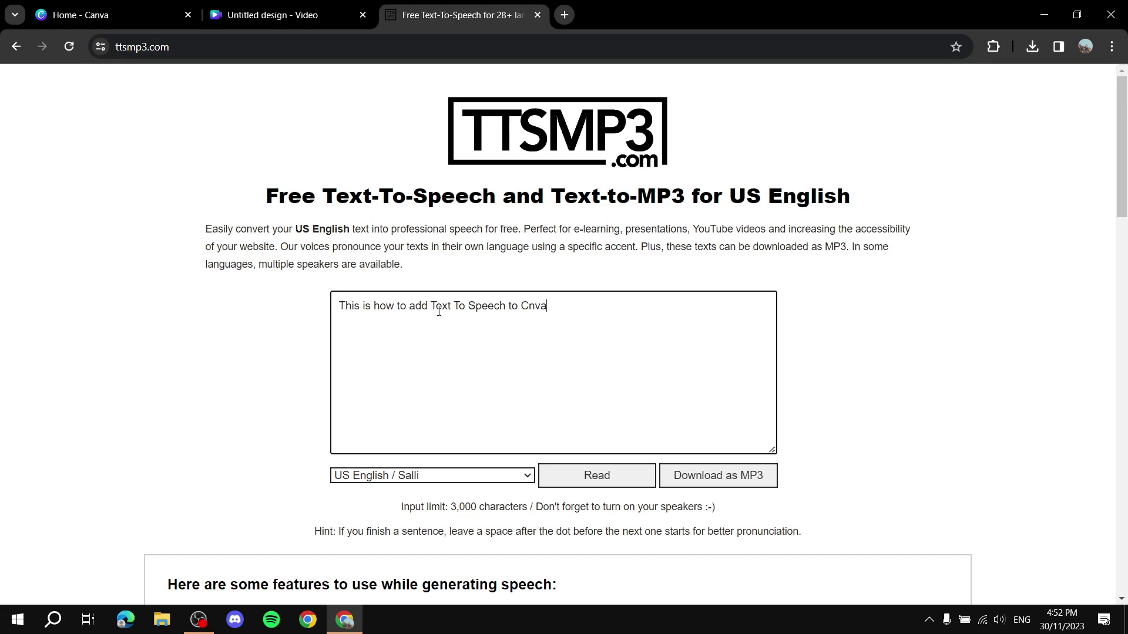
key(BackSpace)
key(BackSpace)
key(BackSpace)
text(anva vieo)
key(BackSpace)
key(BackSpace)
text(deo.)
click(608, 473)
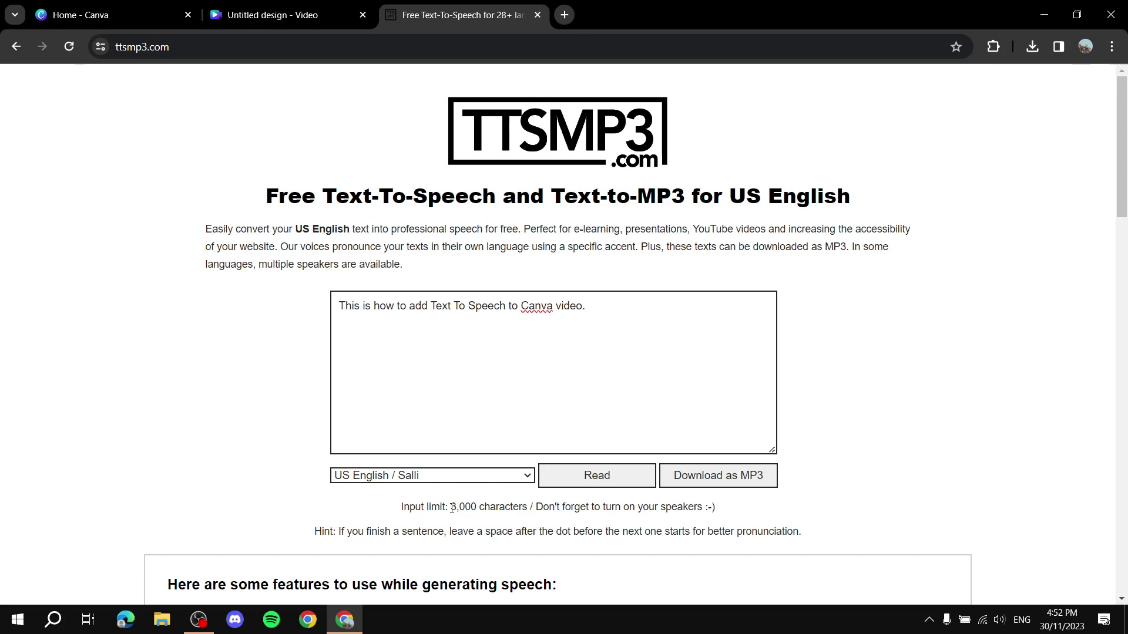
Highlight the 3,000 character input limit below the text box.
drag(452, 507, 477, 506)
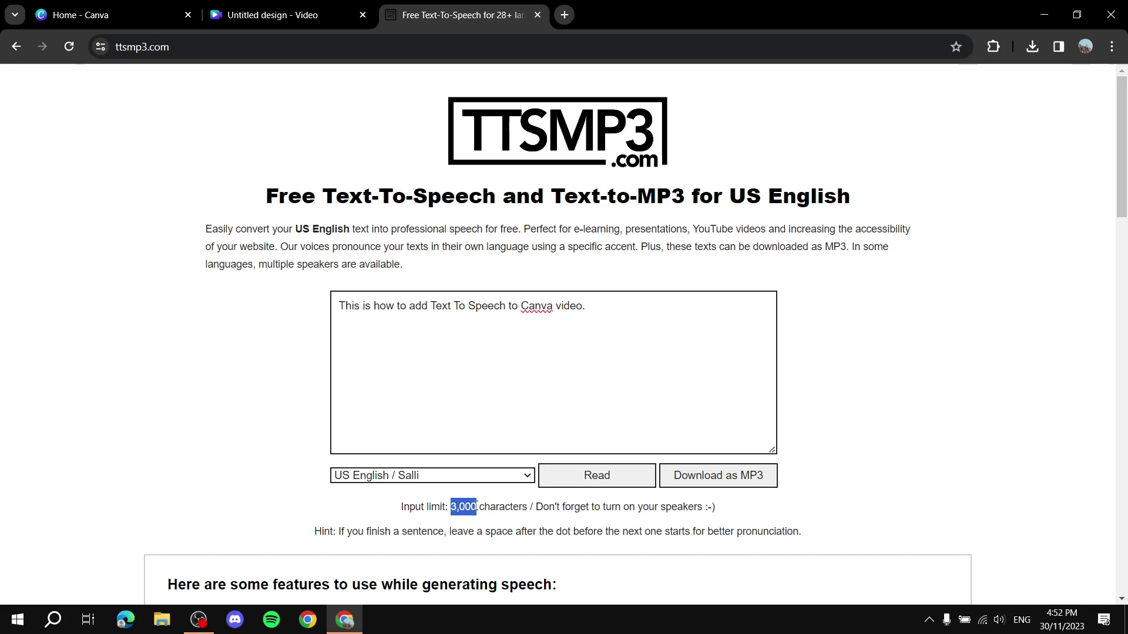
click(343, 510)
drag(451, 507, 476, 506)
click(476, 507)
Switch the voice to US English / Justin and play the sentence.
click(423, 475)
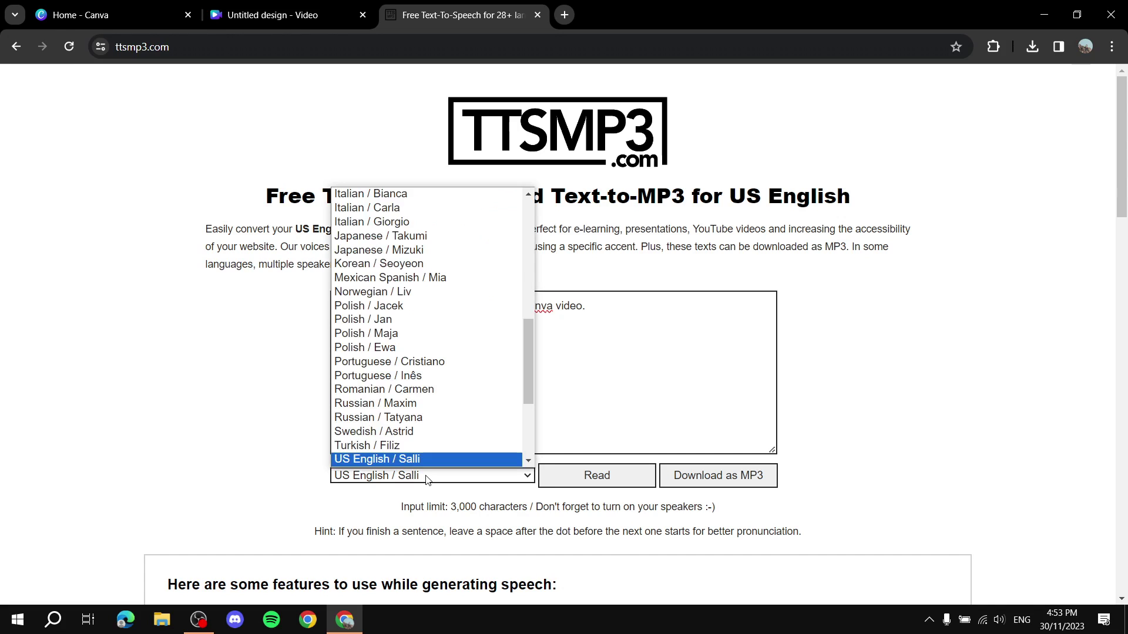
scroll(426, 411, down, 1)
scroll(428, 365, up, 8)
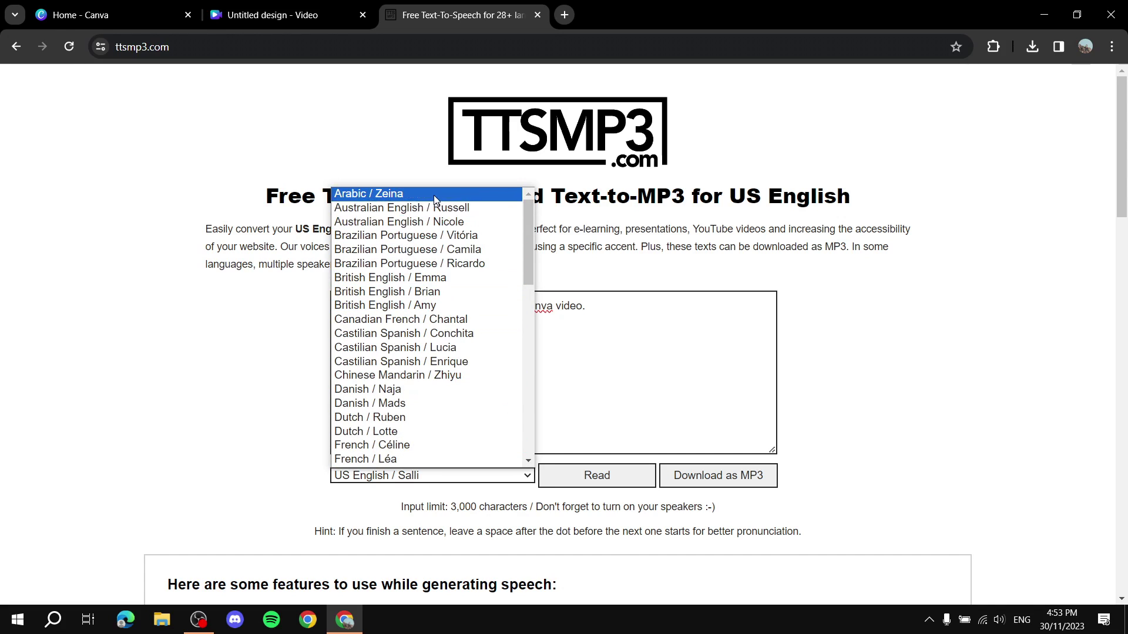
scroll(418, 327, down, 10)
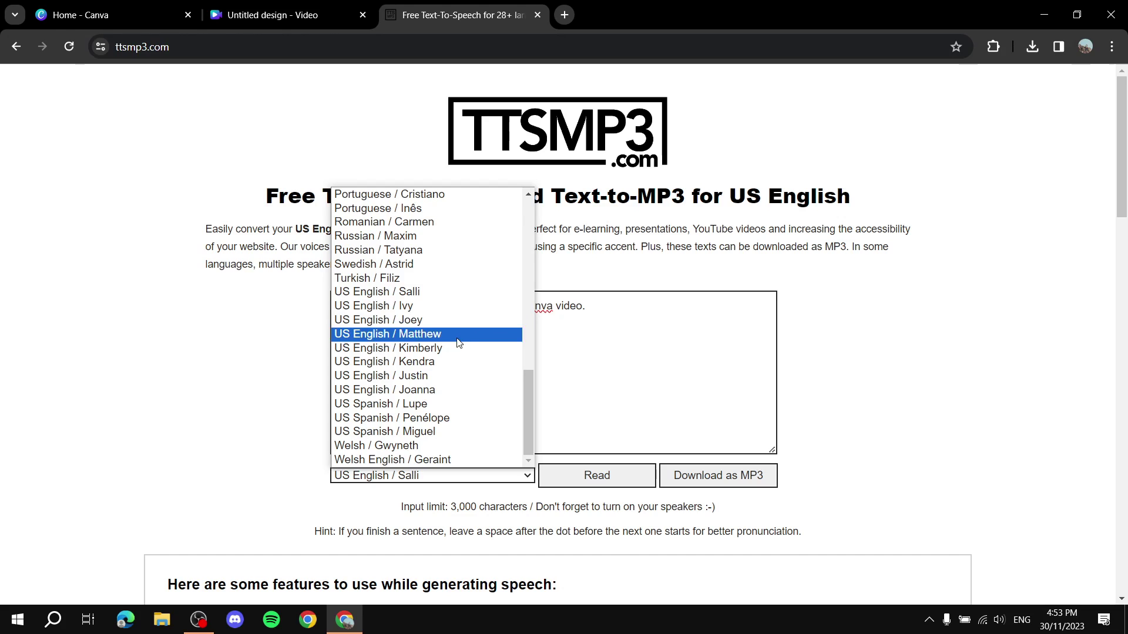
click(460, 376)
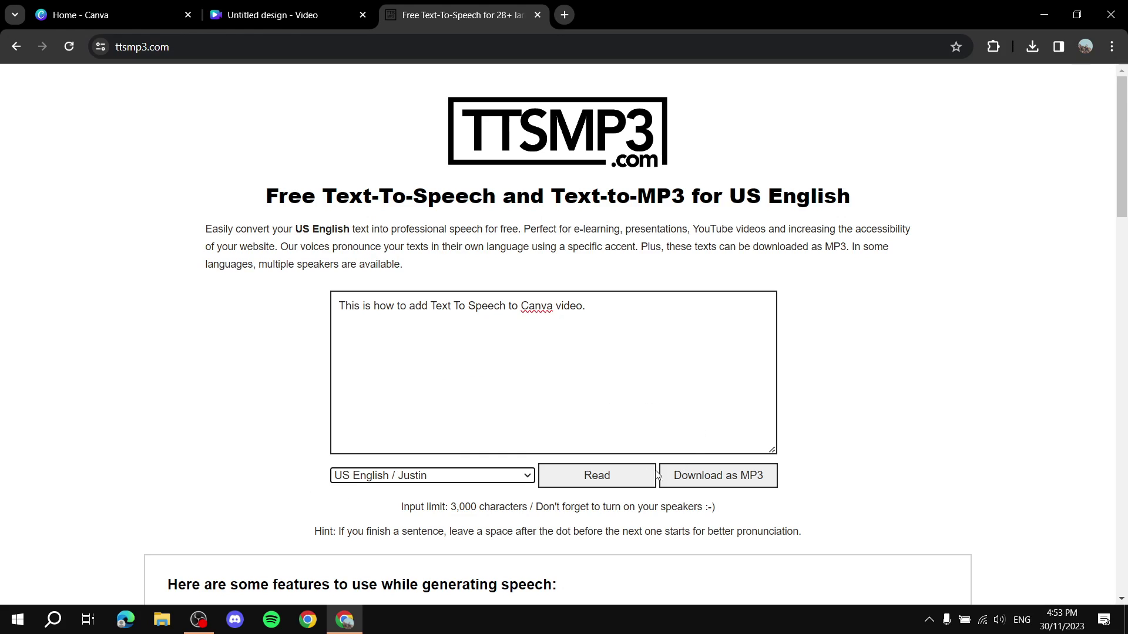
click(609, 473)
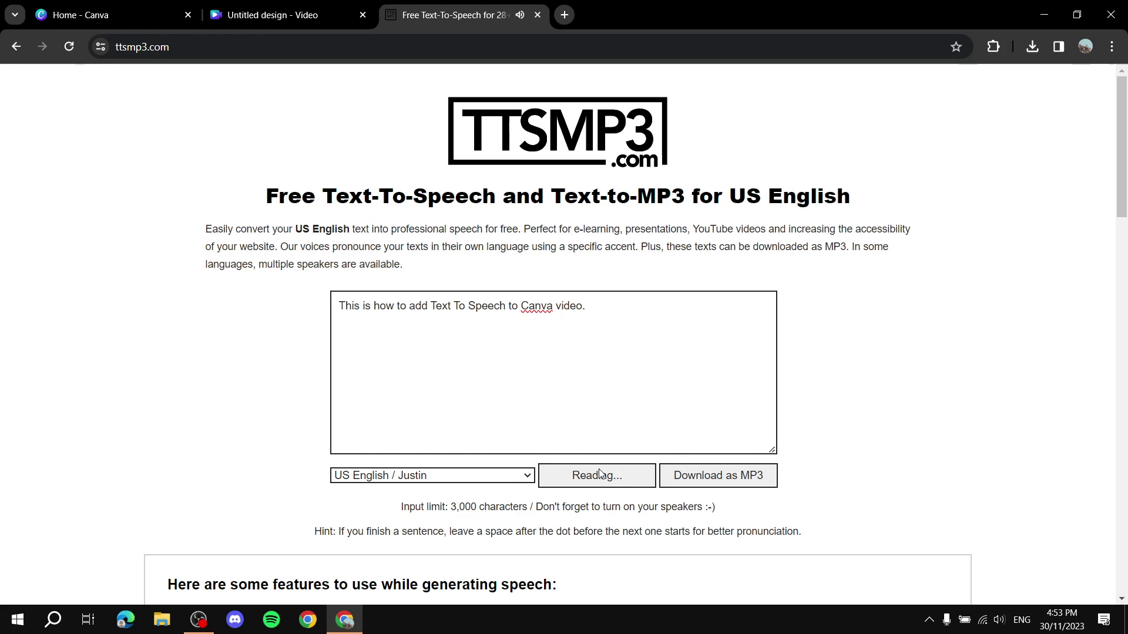
Switch the voice to US English / Joanna and play the sentence again.
click(505, 483)
scroll(446, 388, down, 2)
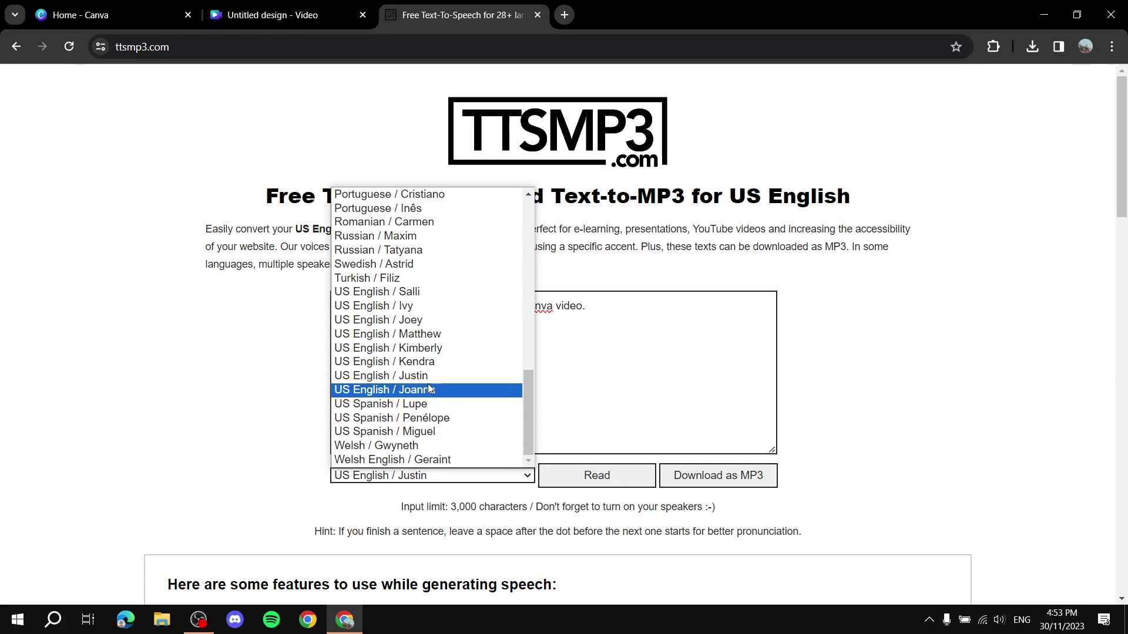
click(424, 391)
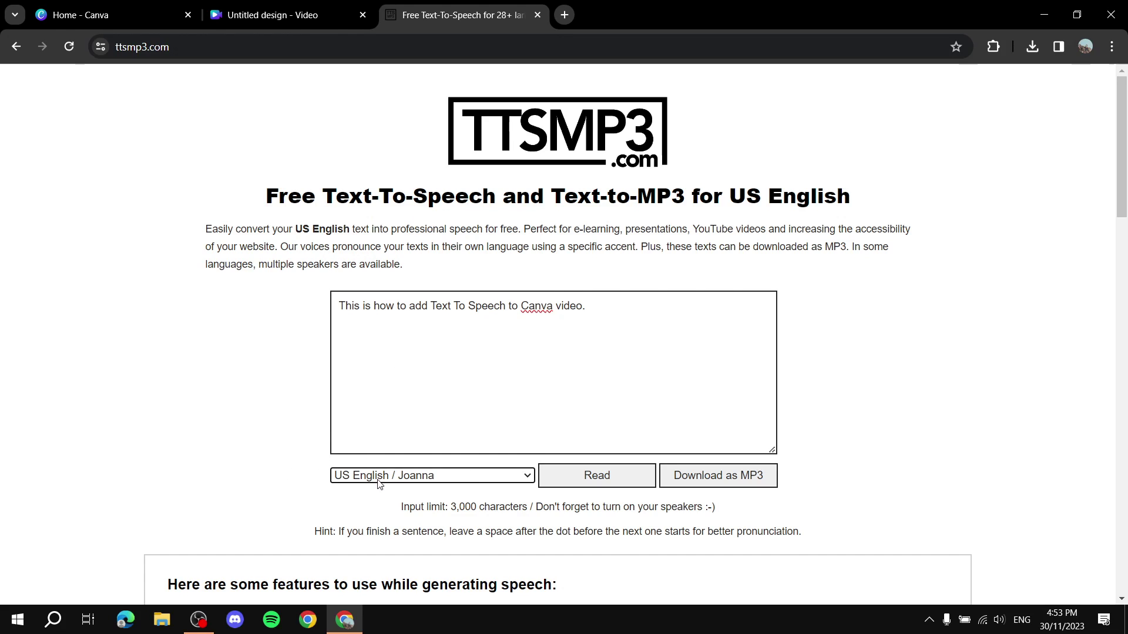
click(602, 480)
scroll(108, 321, down, 4)
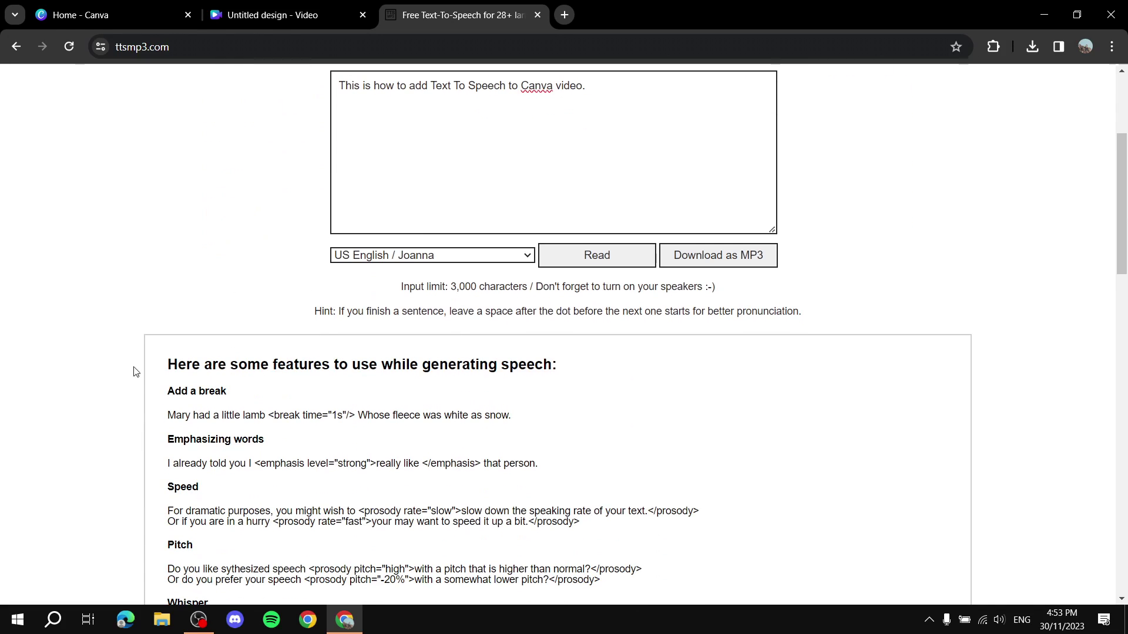
drag(152, 370, 552, 365)
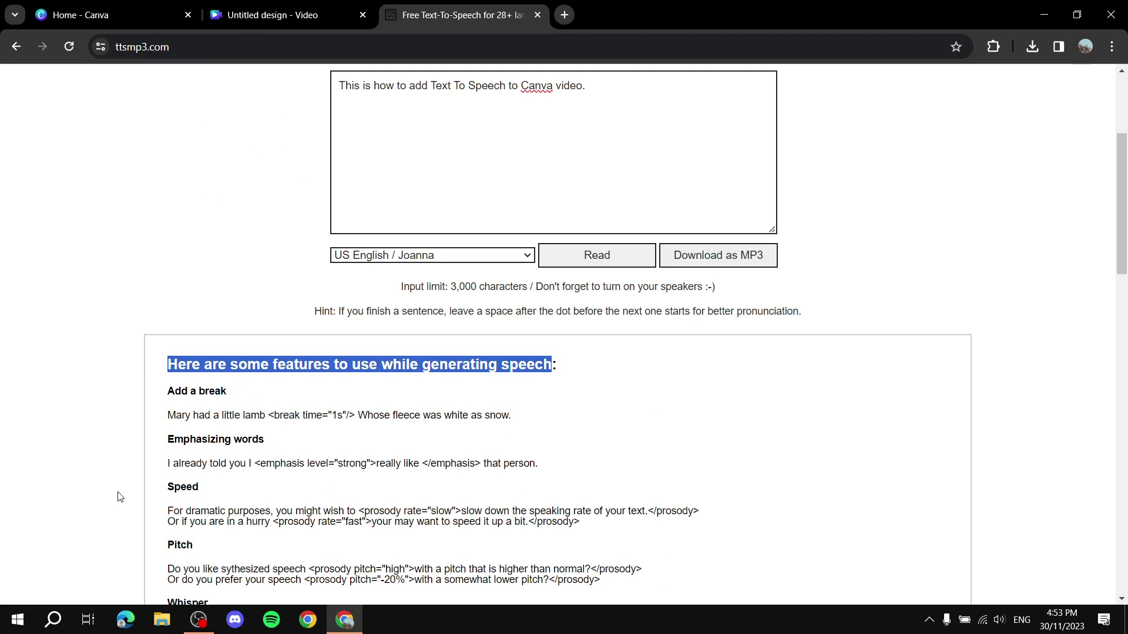
scroll(287, 395, down, 3)
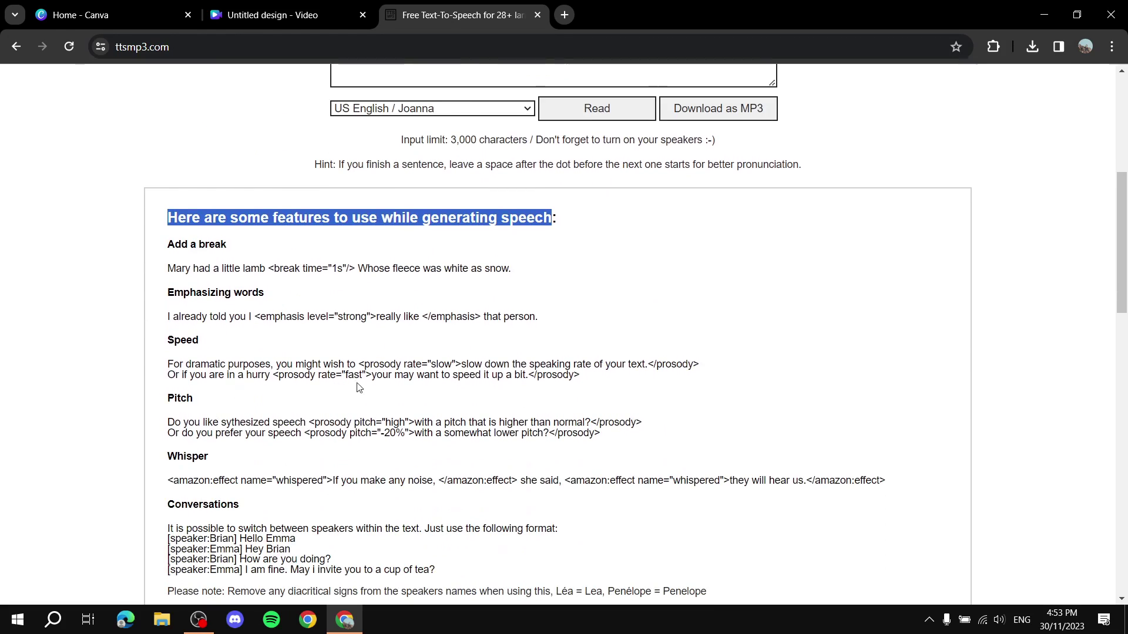
scroll(251, 406, up, 4)
click(359, 489)
scroll(314, 371, up, 3)
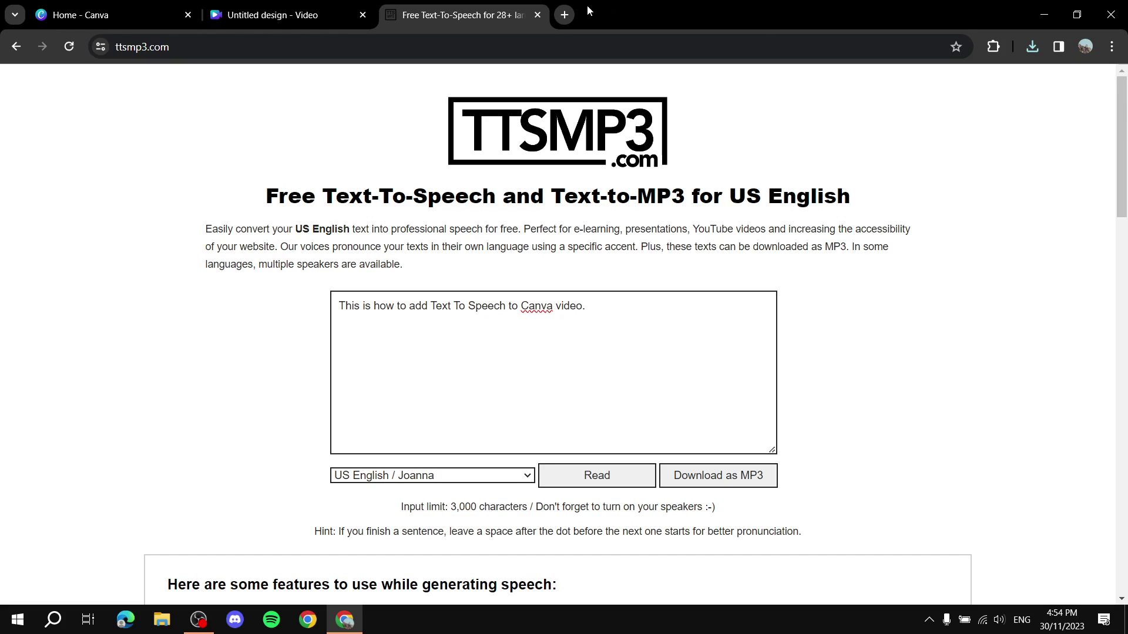
click(565, 15)
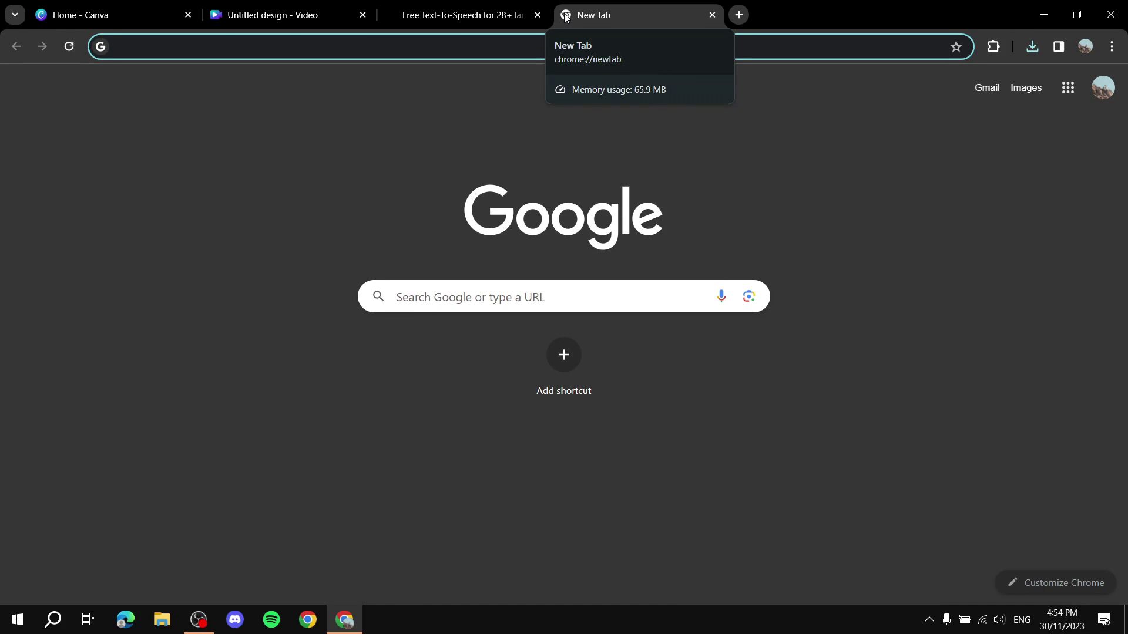
Enter voicemaker.in in the new tab's address bar.
text(voicemaker.i)
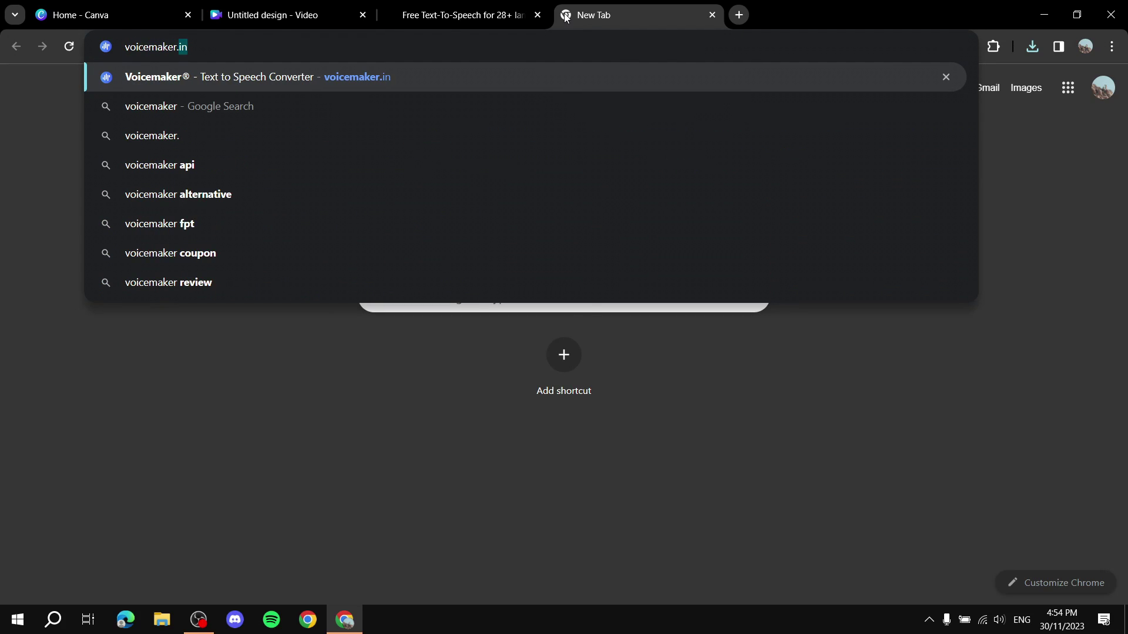
text(n)
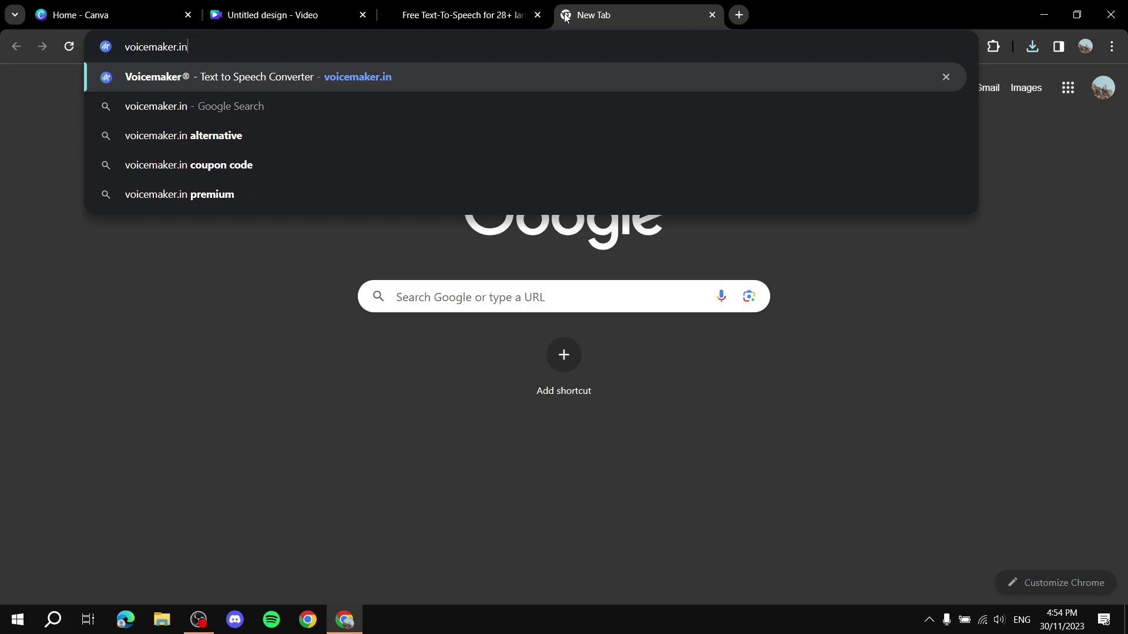
Load voicemaker.in and delete the editor's sample sentence.
key(Return)
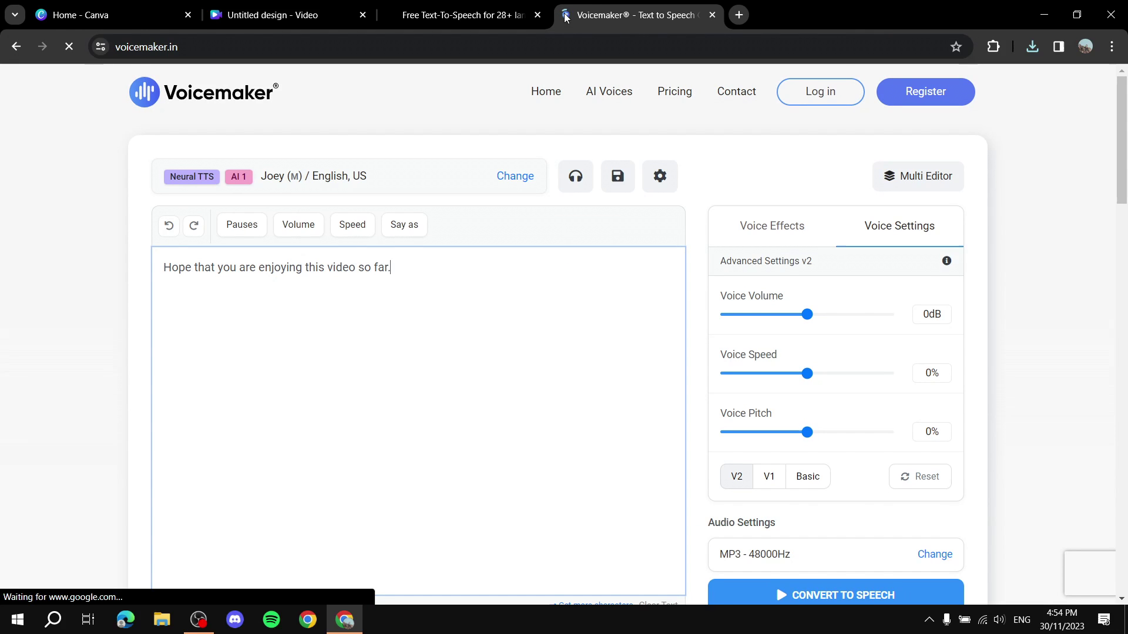
drag(431, 267, 6, 274)
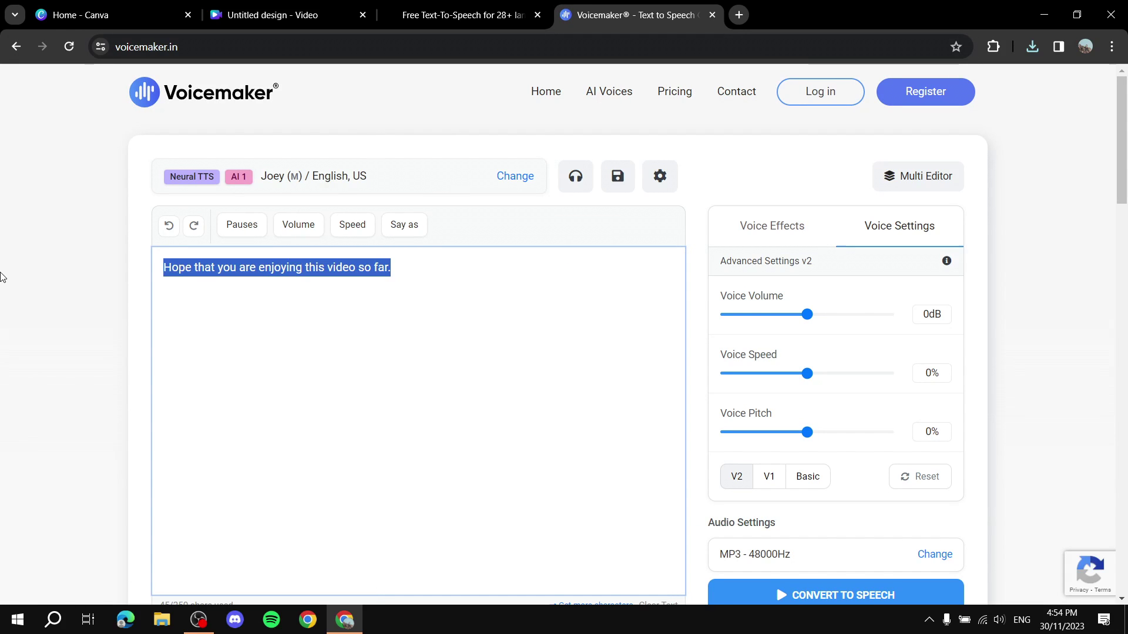
key(BackSpace)
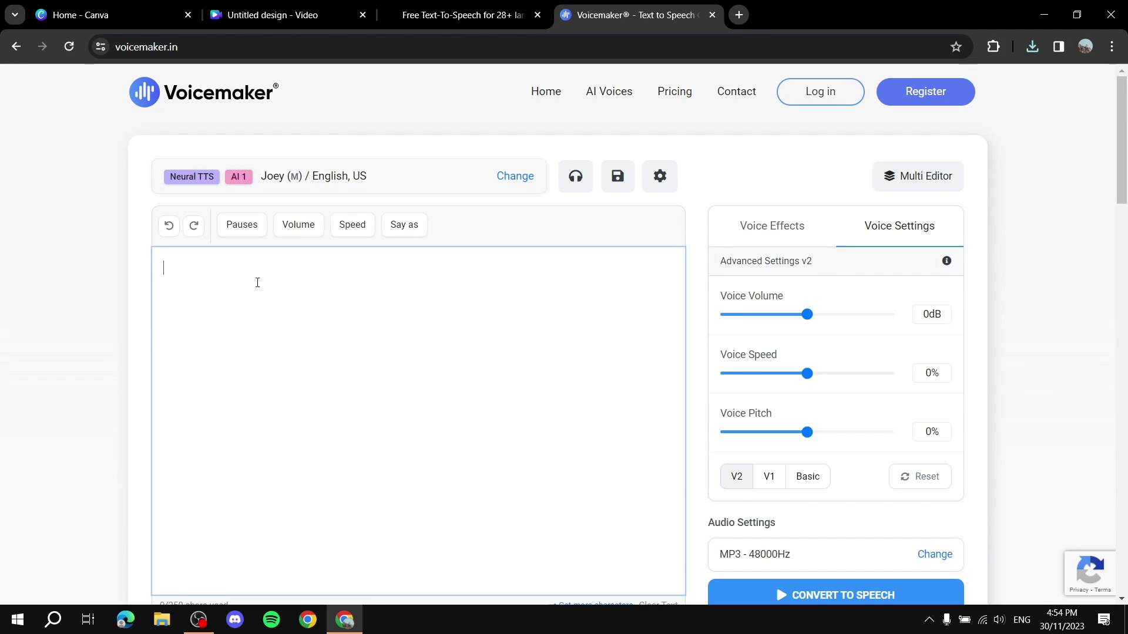
Type "Hope that you're enjoying this video so far." and check the Voice Effects and Voice Settings tabs.
scroll(135, 310, down, 1)
scroll(491, 298, up, 1)
text(L)
text(Hope tth)
text(hat you're enj)
text(oying this video)
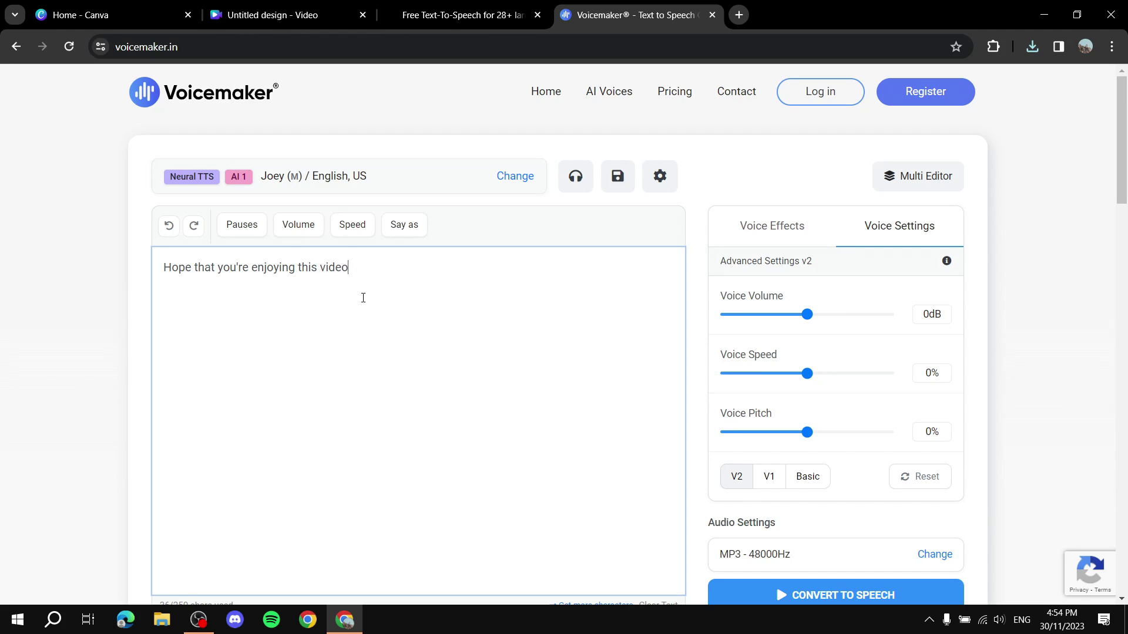
text( so far.)
click(85, 320)
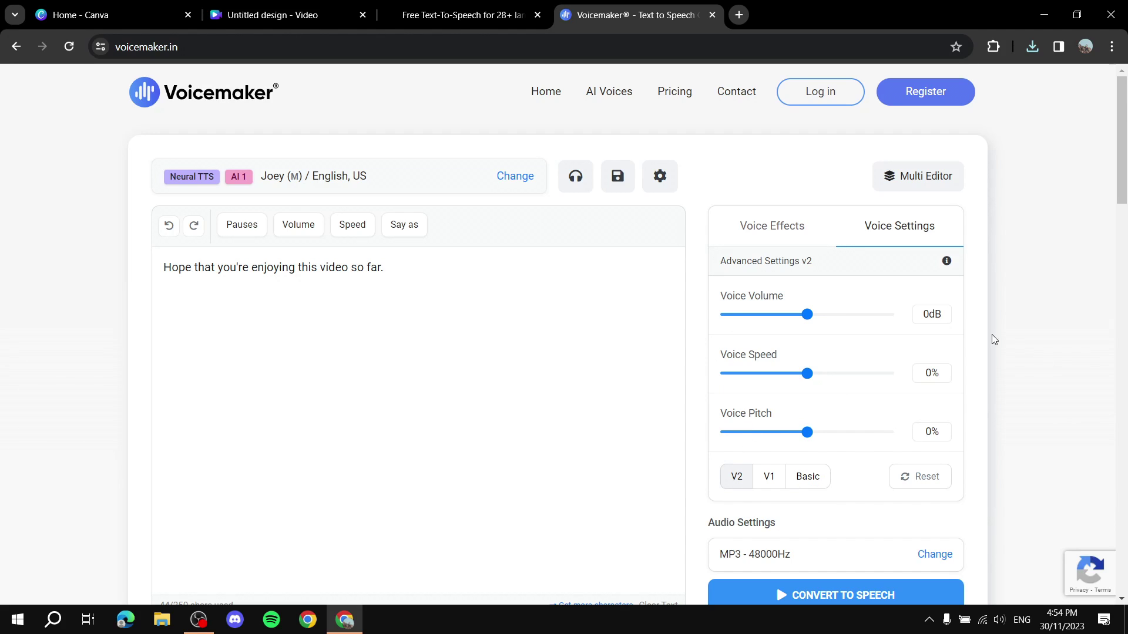
click(786, 235)
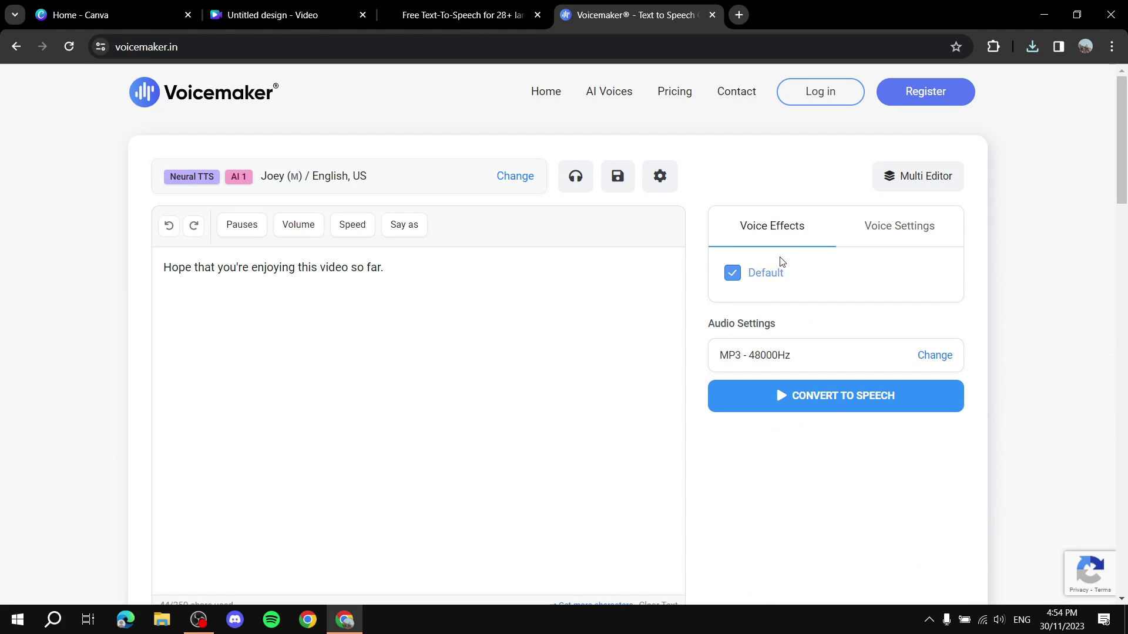
click(922, 232)
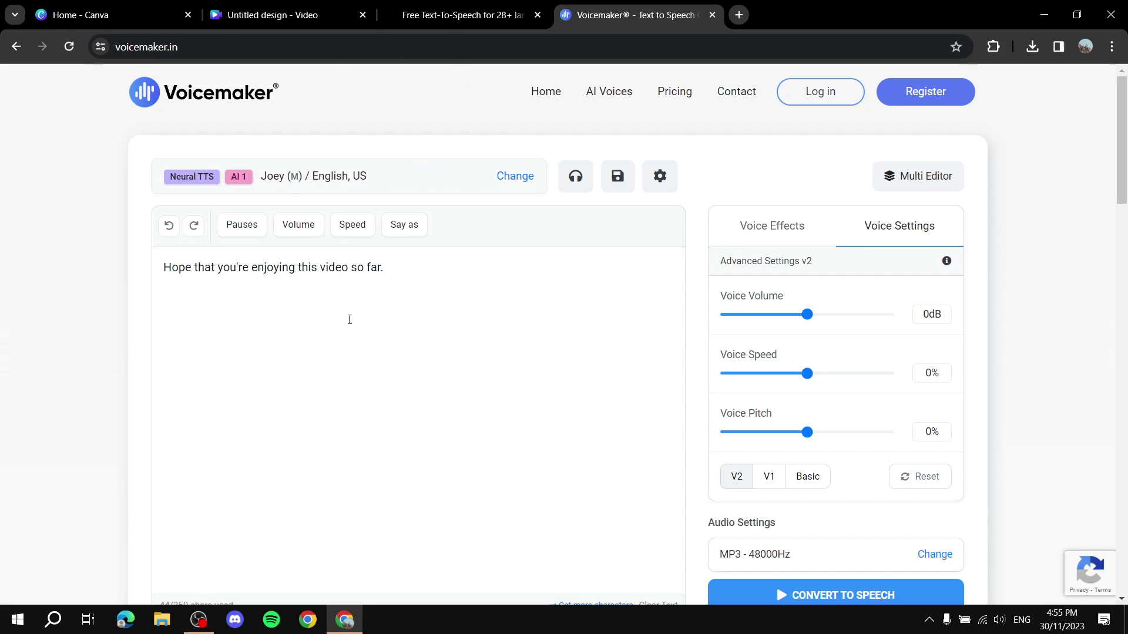
click(517, 178)
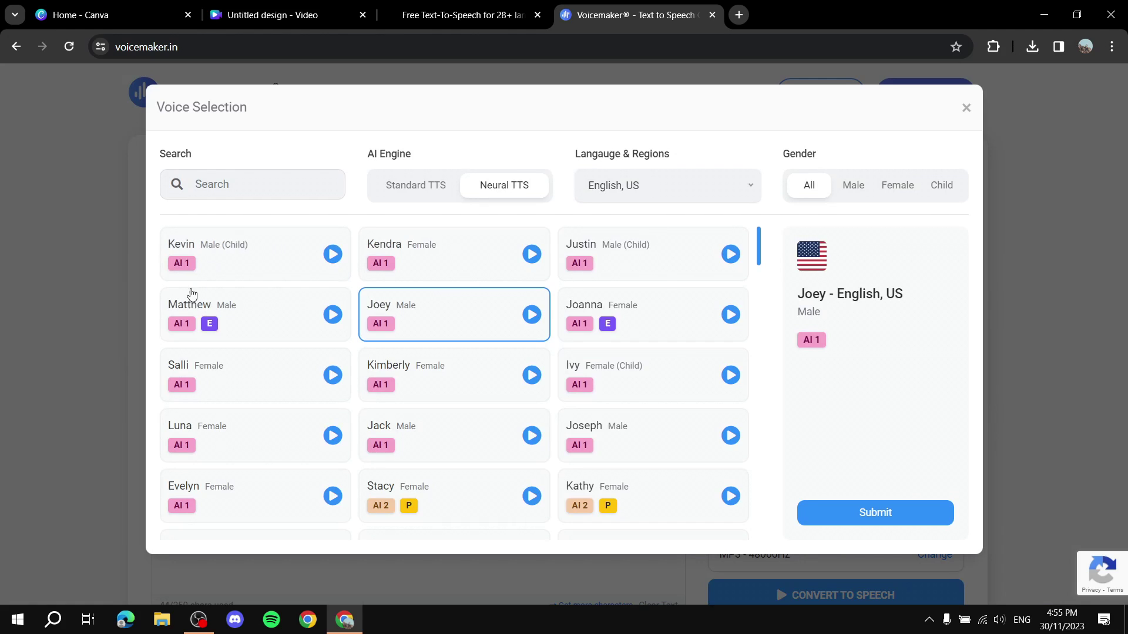
click(333, 253)
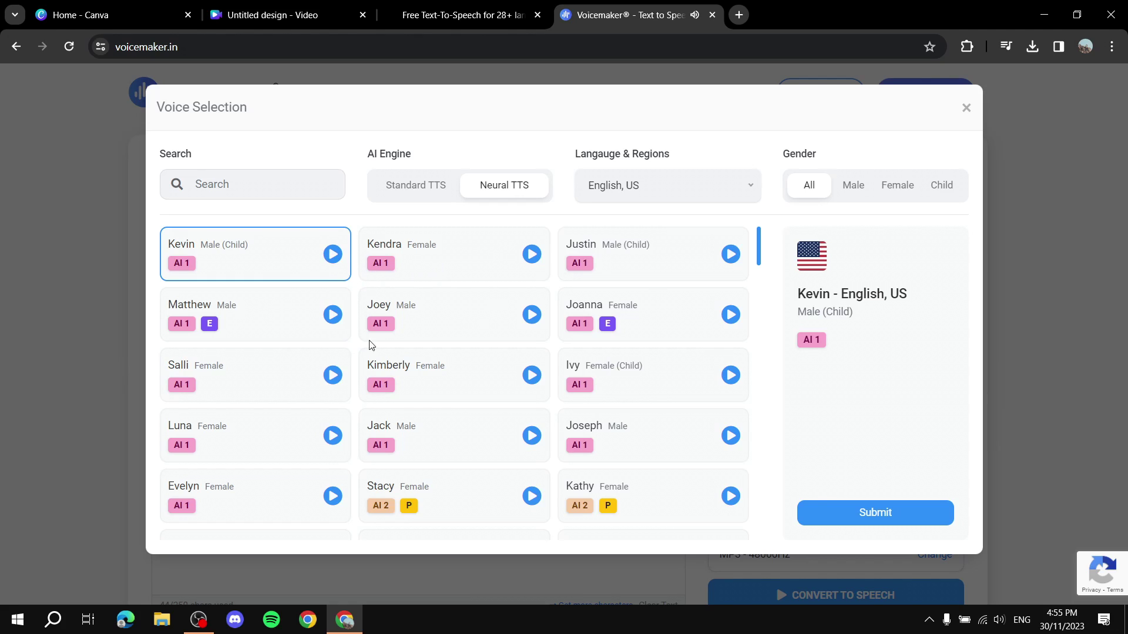
click(531, 316)
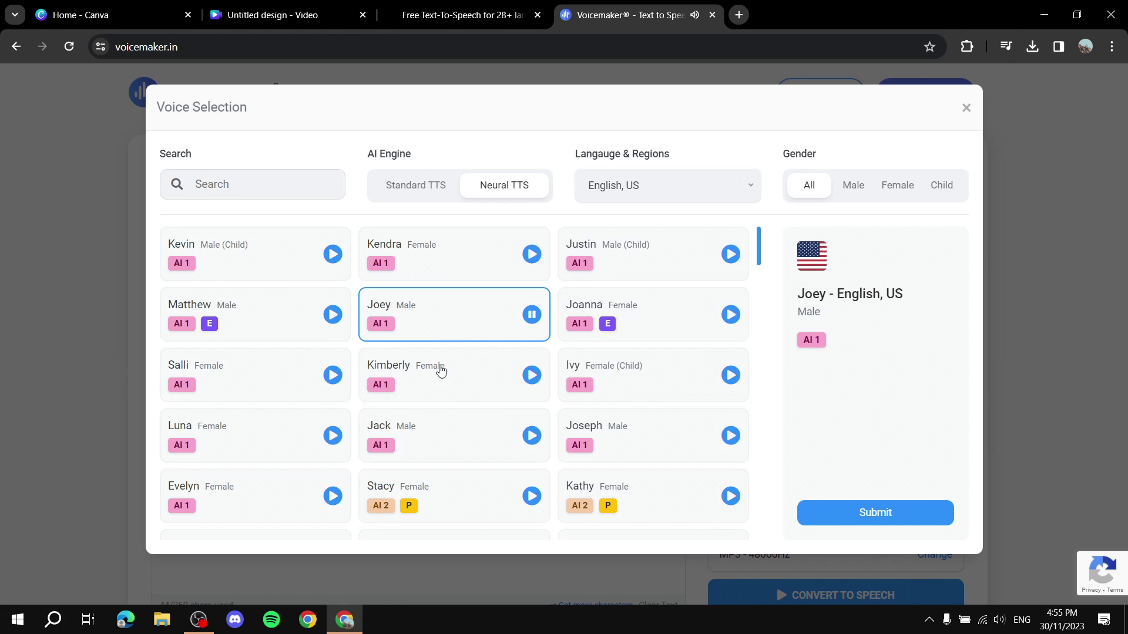
click(530, 315)
click(853, 188)
click(897, 185)
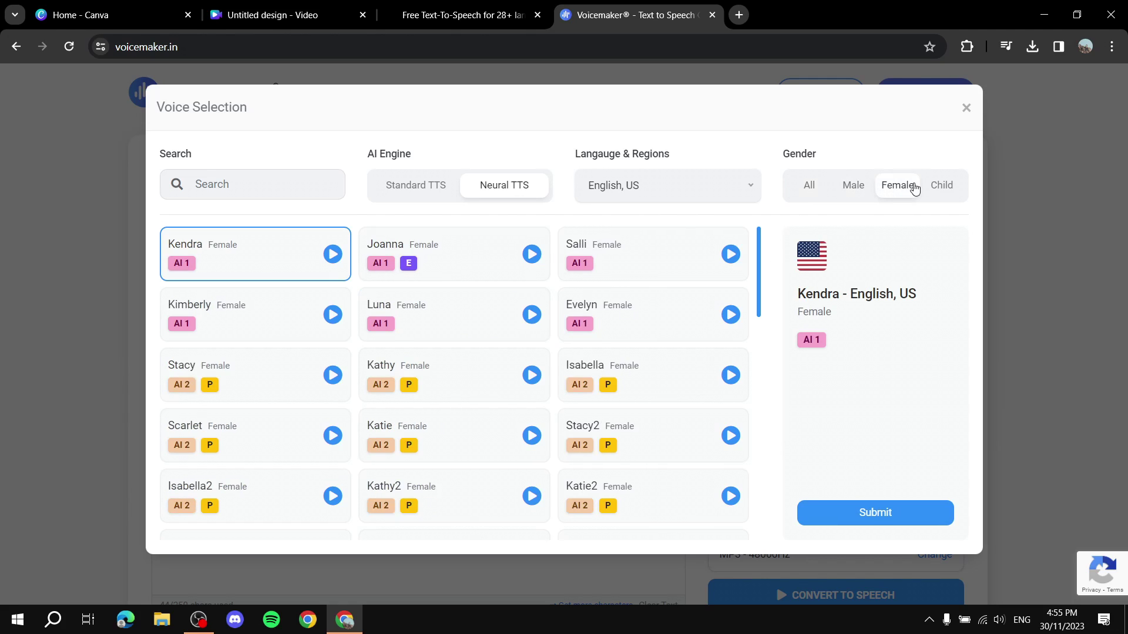
click(936, 185)
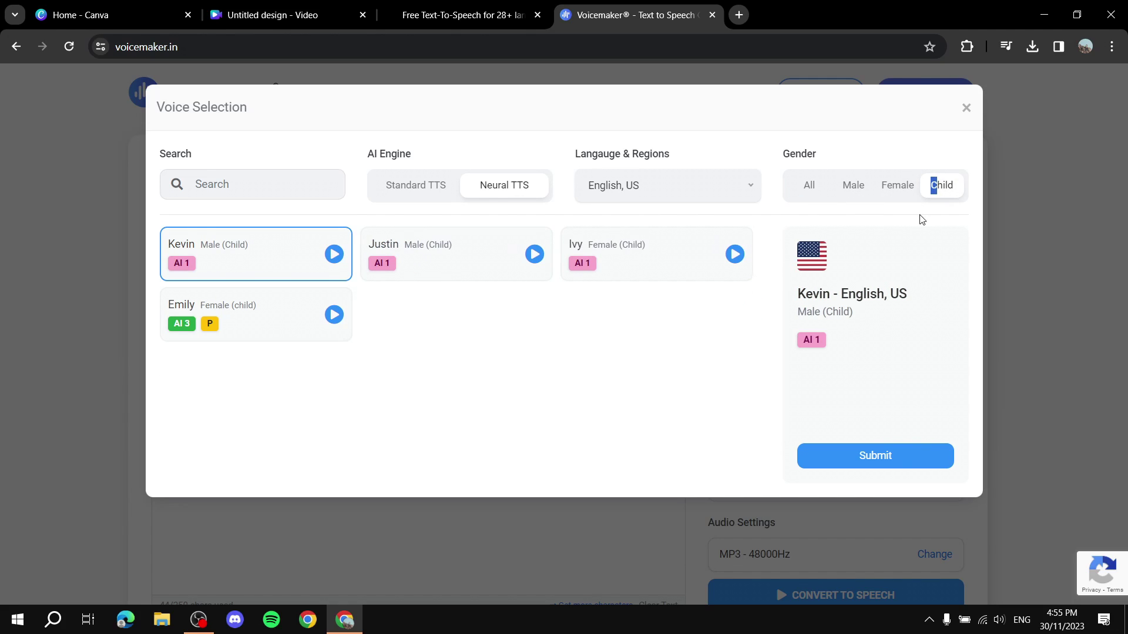
click(809, 185)
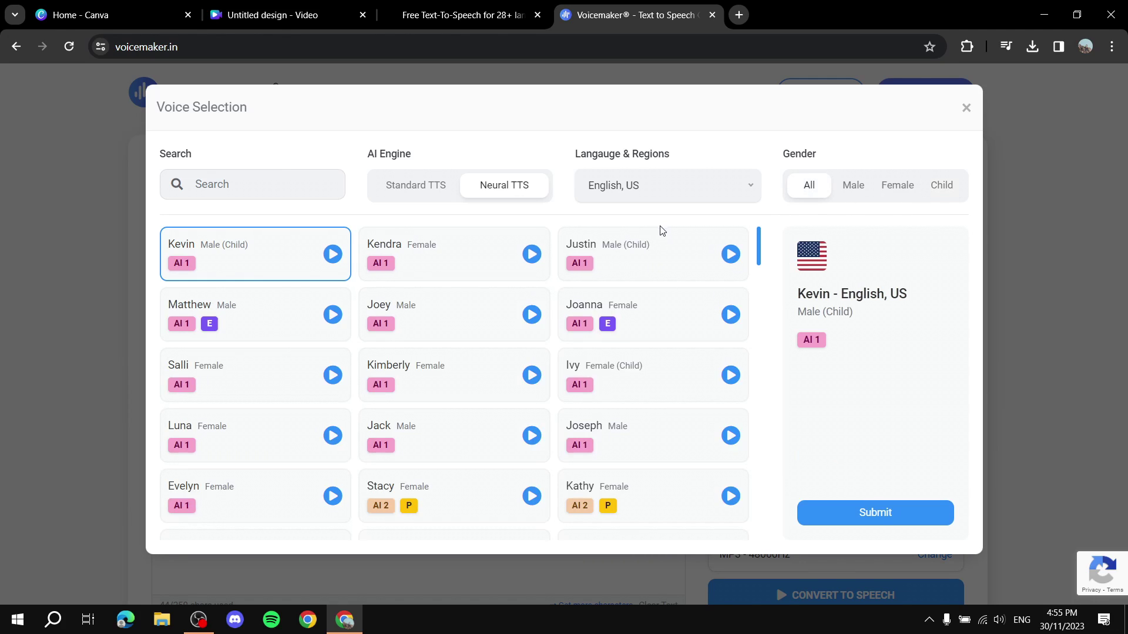
click(434, 308)
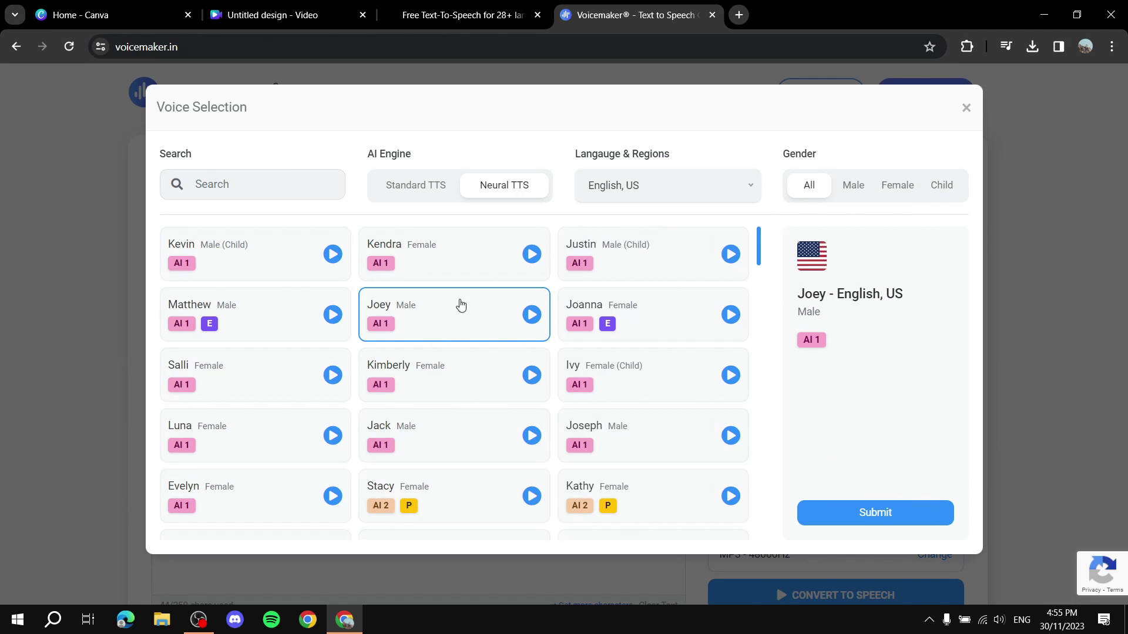
click(888, 514)
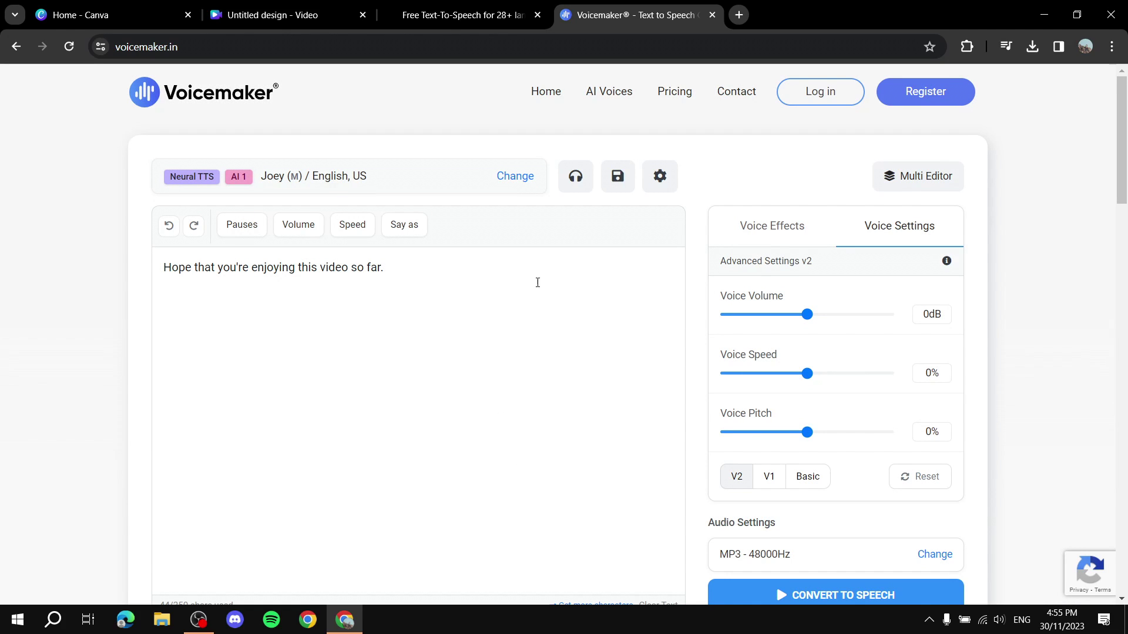
Convert the sentence to a 3-second Joey MP3, download it, and return to the Canva tab.
scroll(348, 380, down, 1)
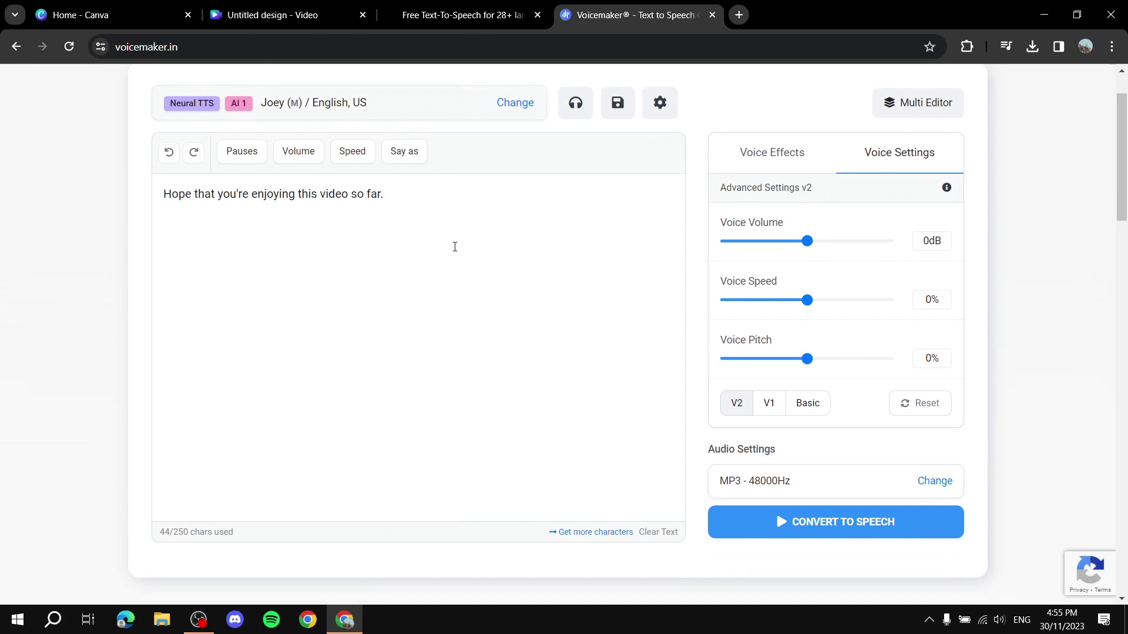
click(846, 525)
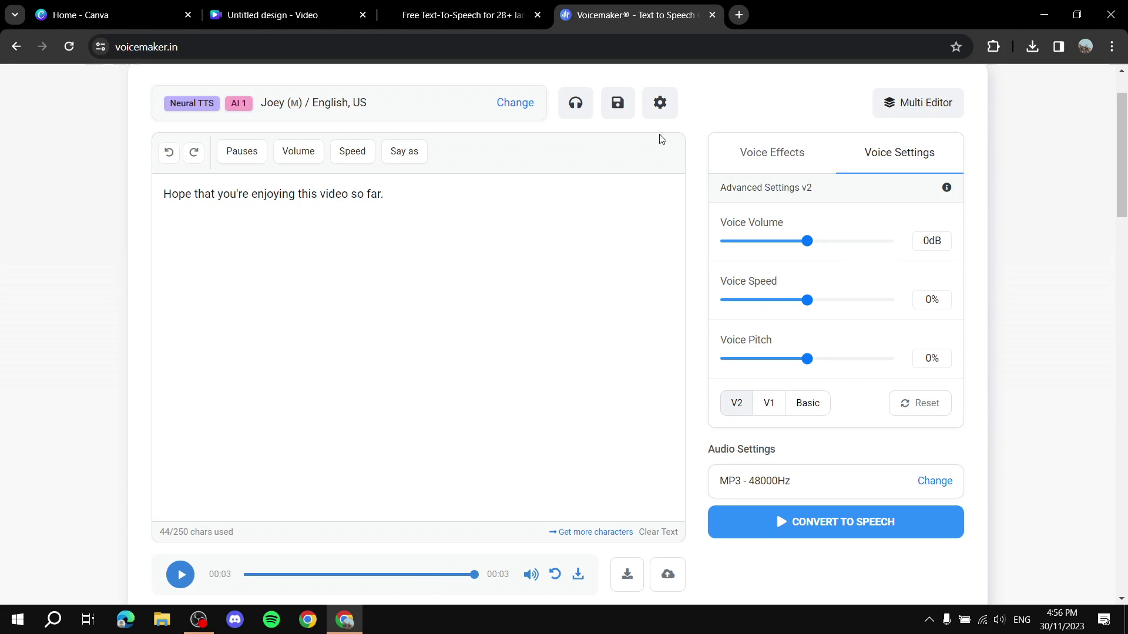
scroll(605, 297, down, 1)
scroll(168, 302, up, 2)
scroll(168, 302, down, 2)
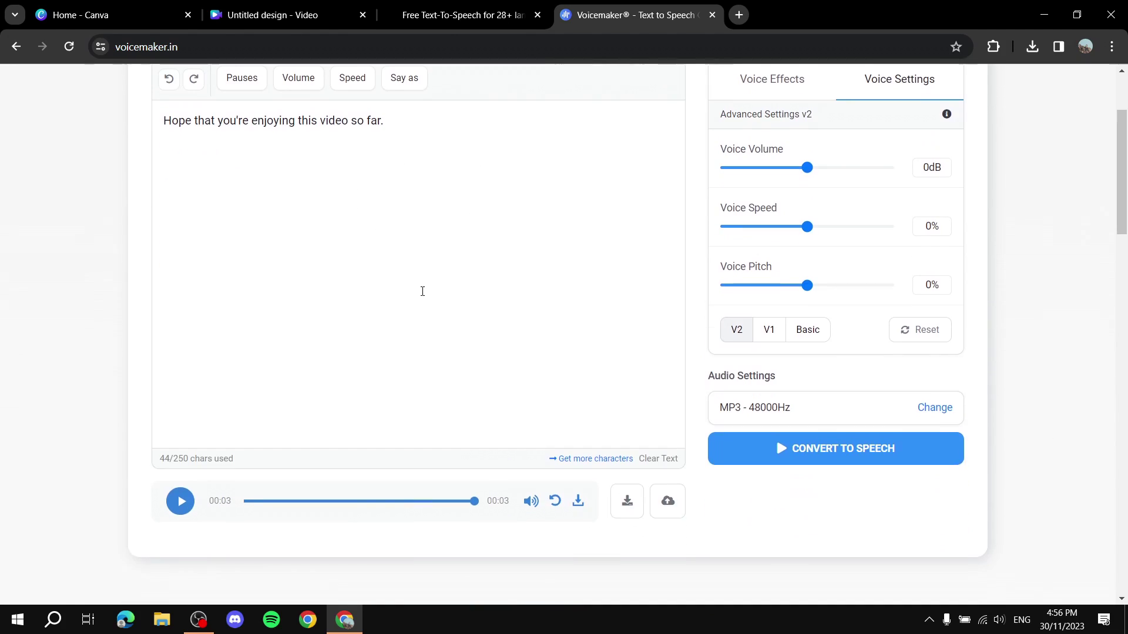
click(630, 504)
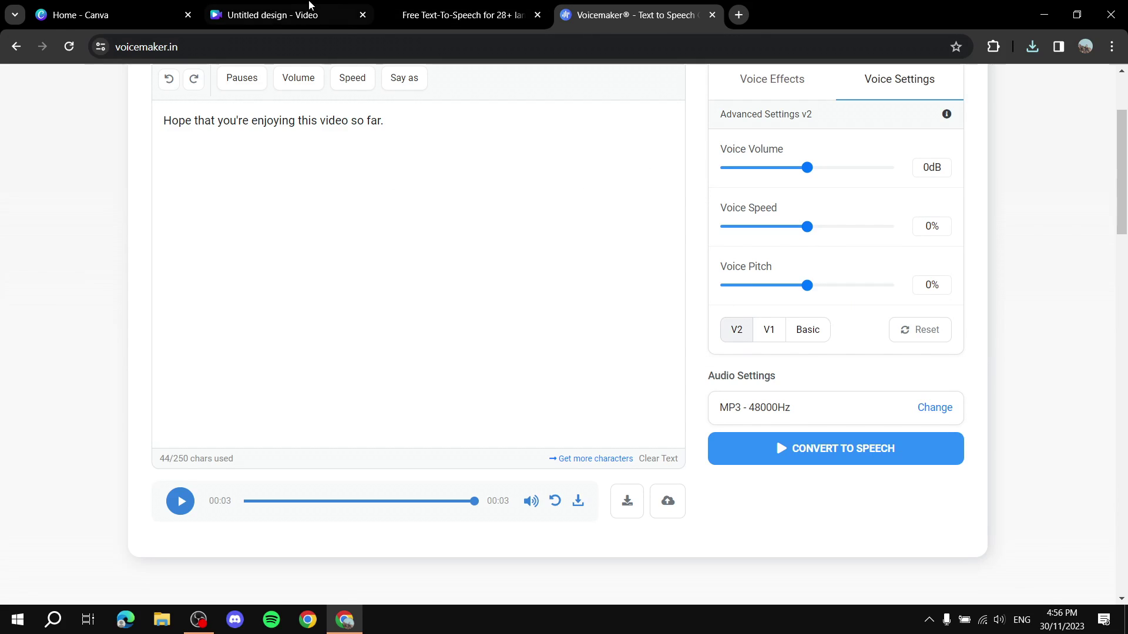
click(276, 14)
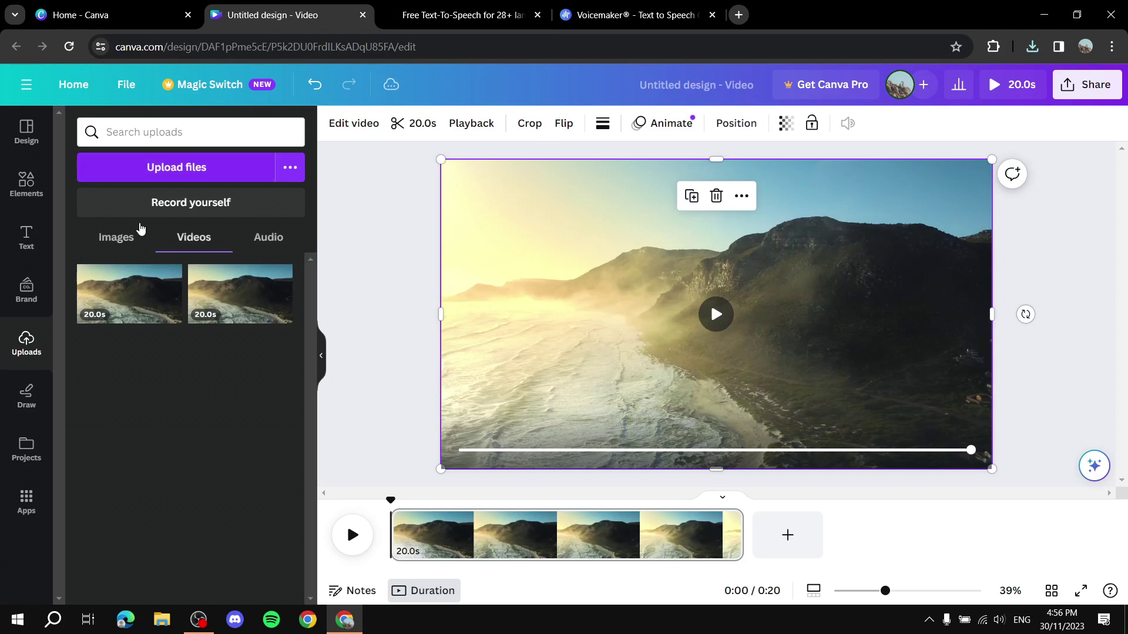
Upload the ttsMP3 voiceover file from the Downloads folder.
click(378, 301)
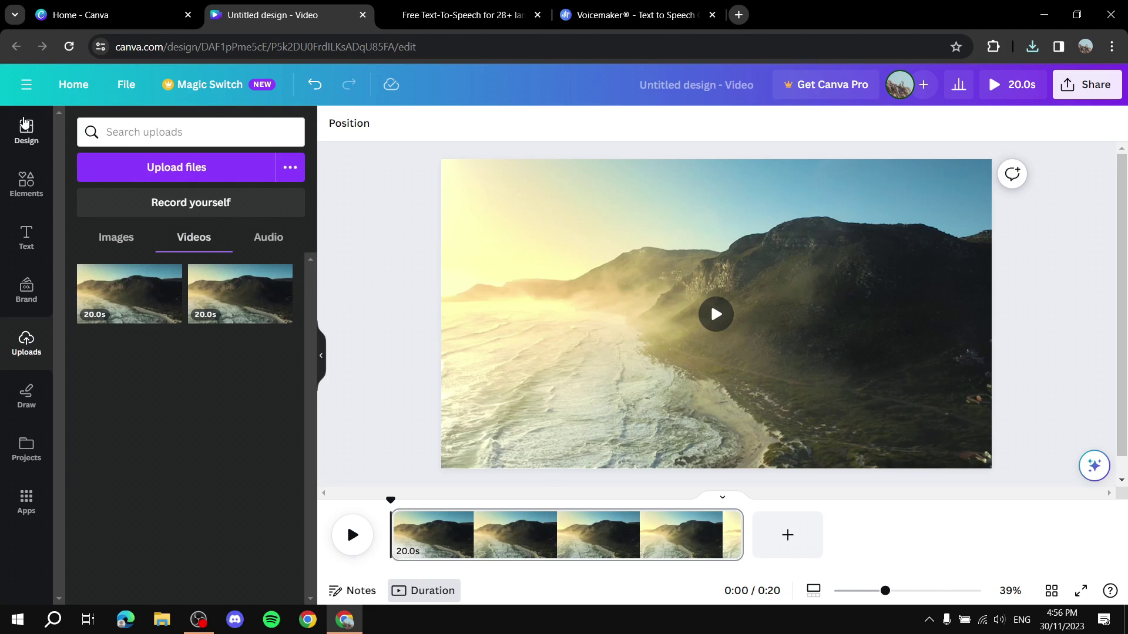
click(209, 168)
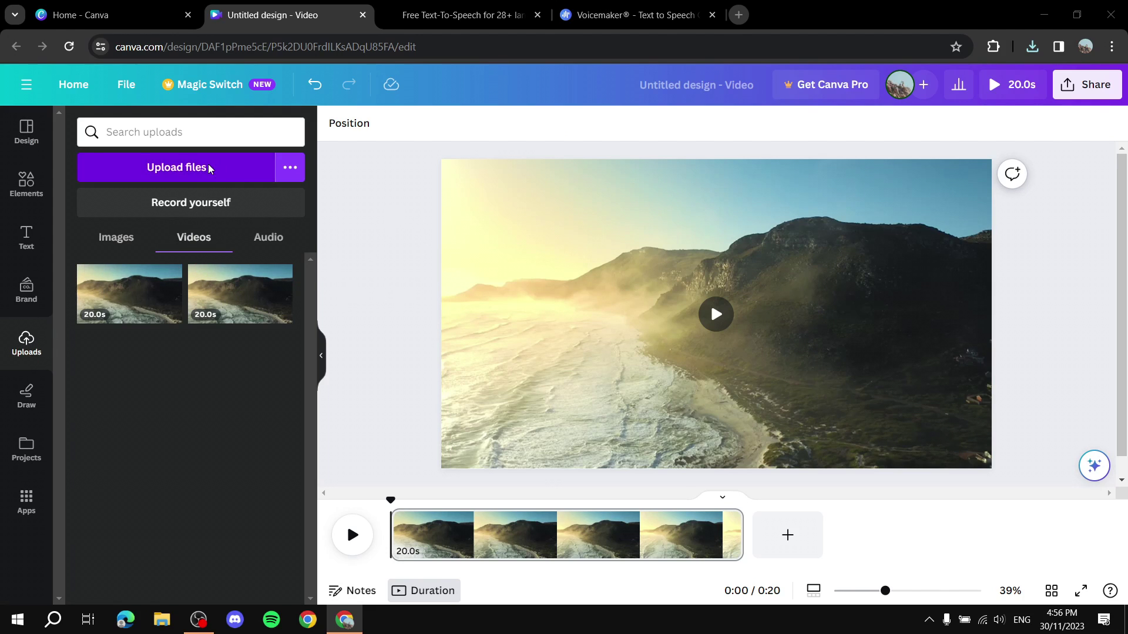
click(69, 203)
click(251, 141)
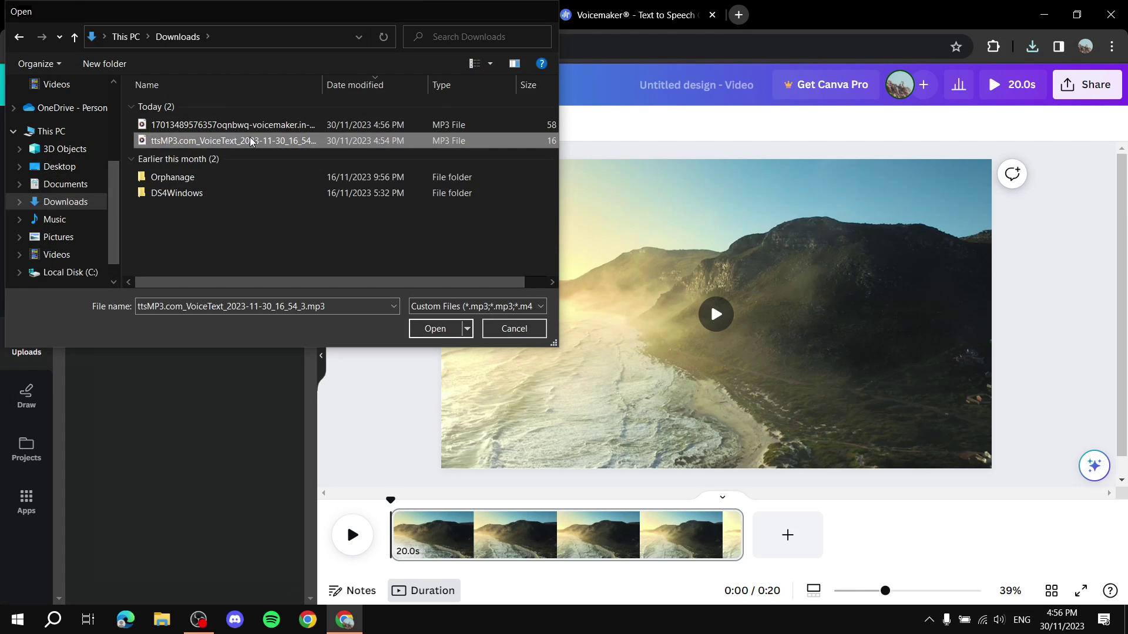
double_click(252, 142)
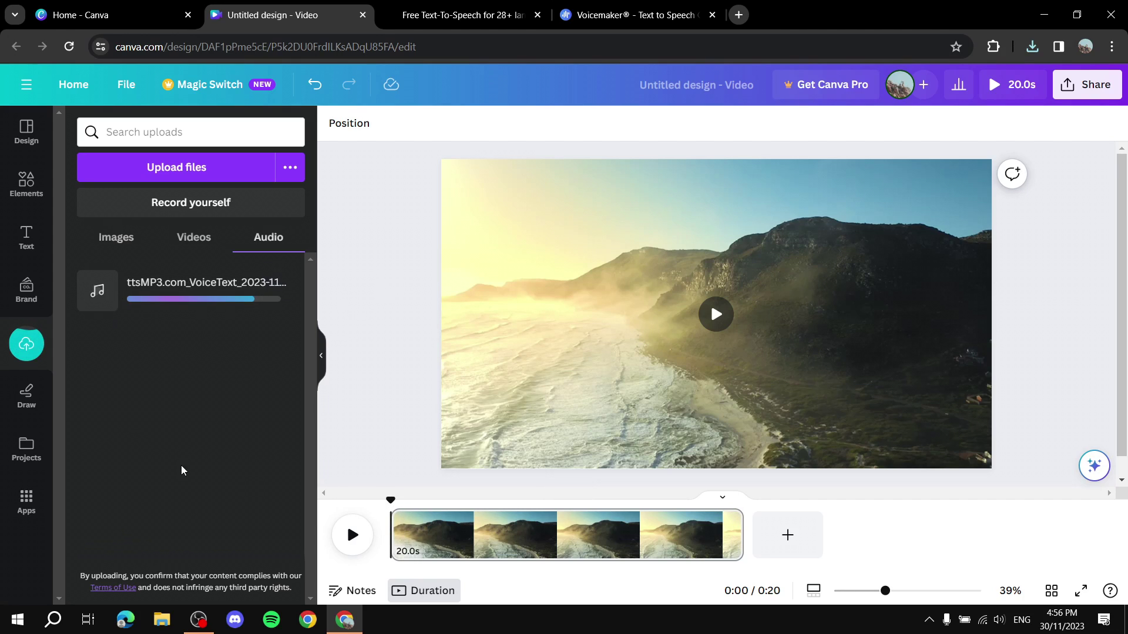
Add the 2.6-second voiceover at the timeline's start, play it, and begin another upload.
drag(390, 503, 427, 503)
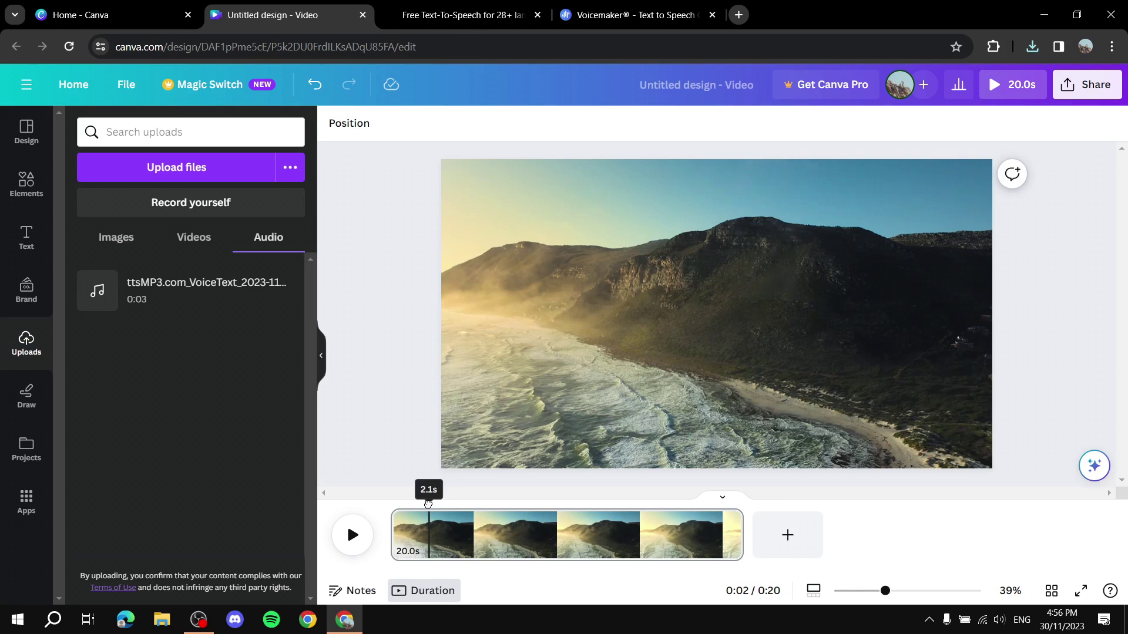
drag(427, 503, 390, 503)
click(172, 292)
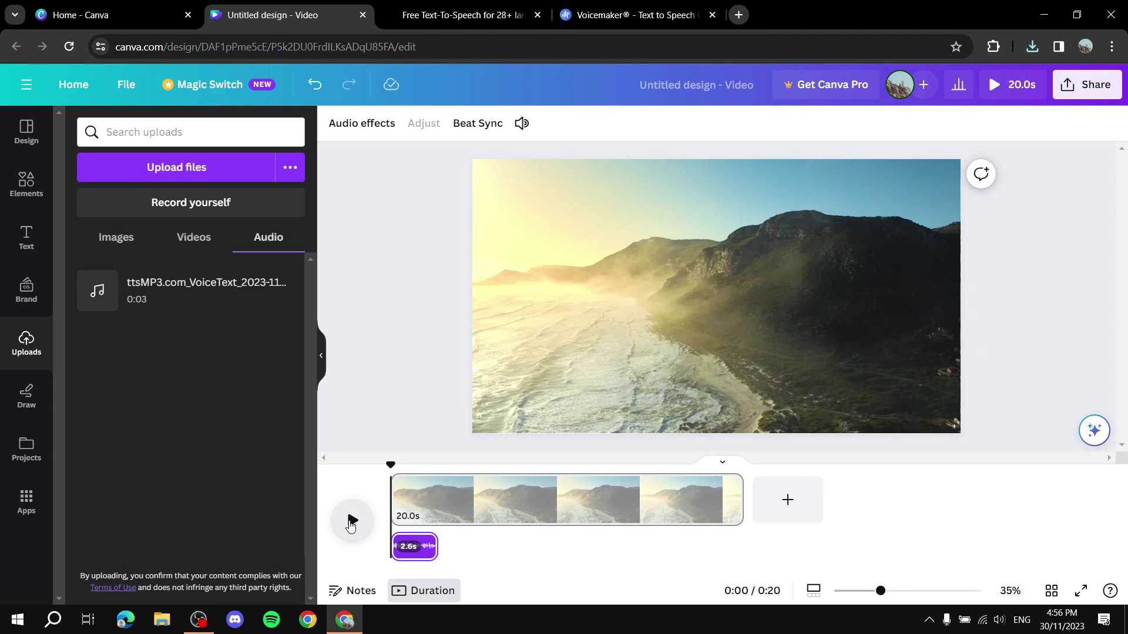
click(351, 521)
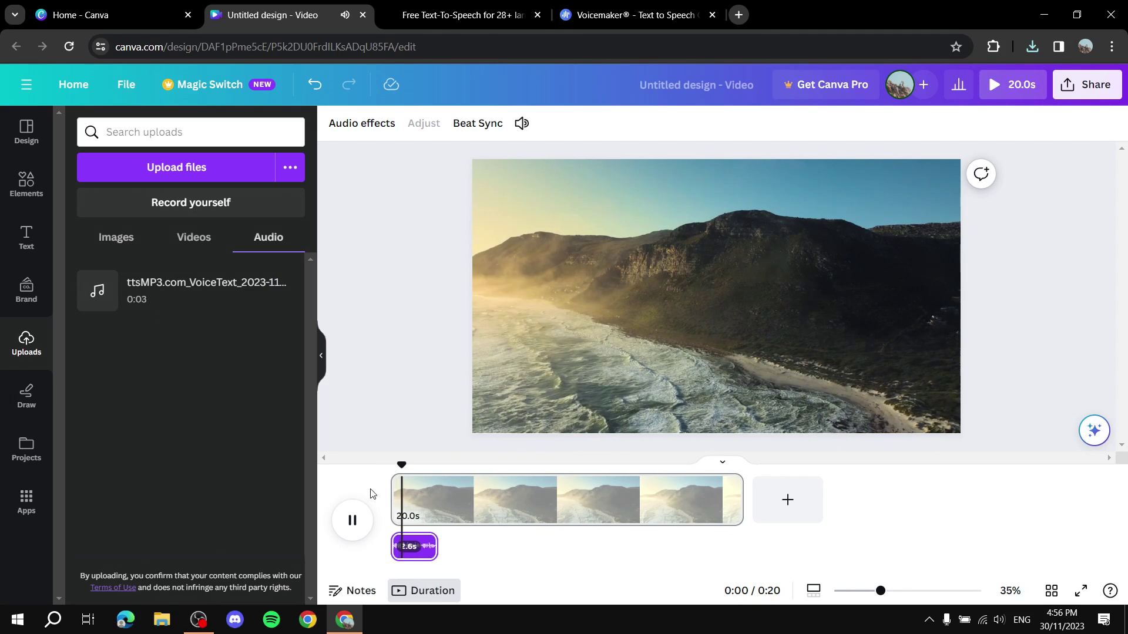
click(351, 520)
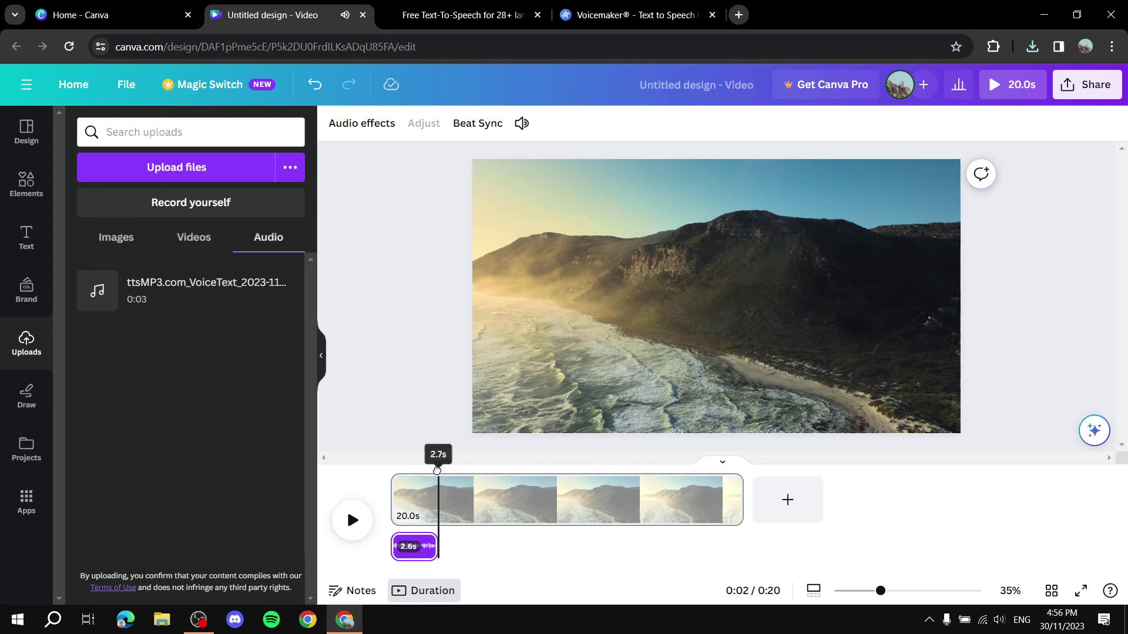
drag(437, 471, 446, 467)
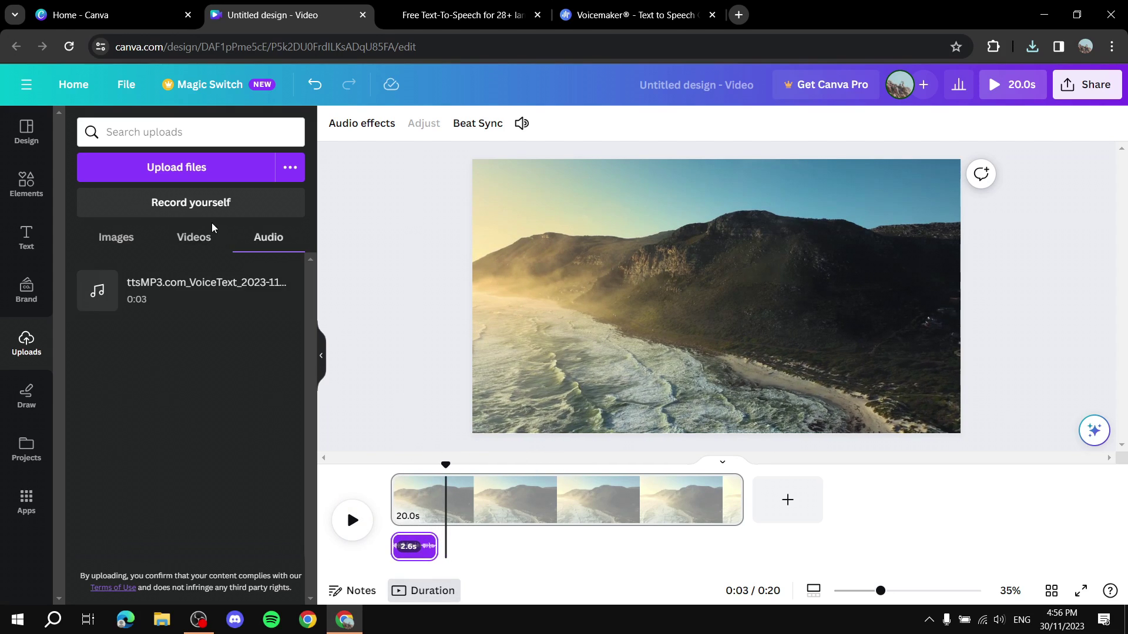
click(238, 170)
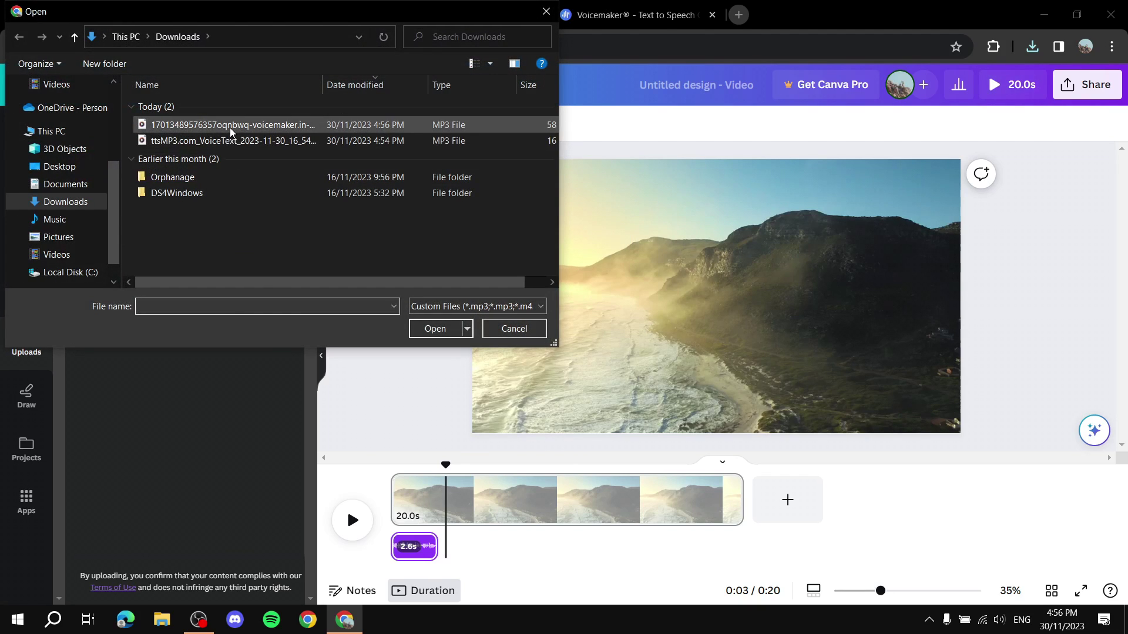
Upload the Voicemaker MP3 and add it as a 2.8 s clip at the 3-second mark.
double_click(229, 125)
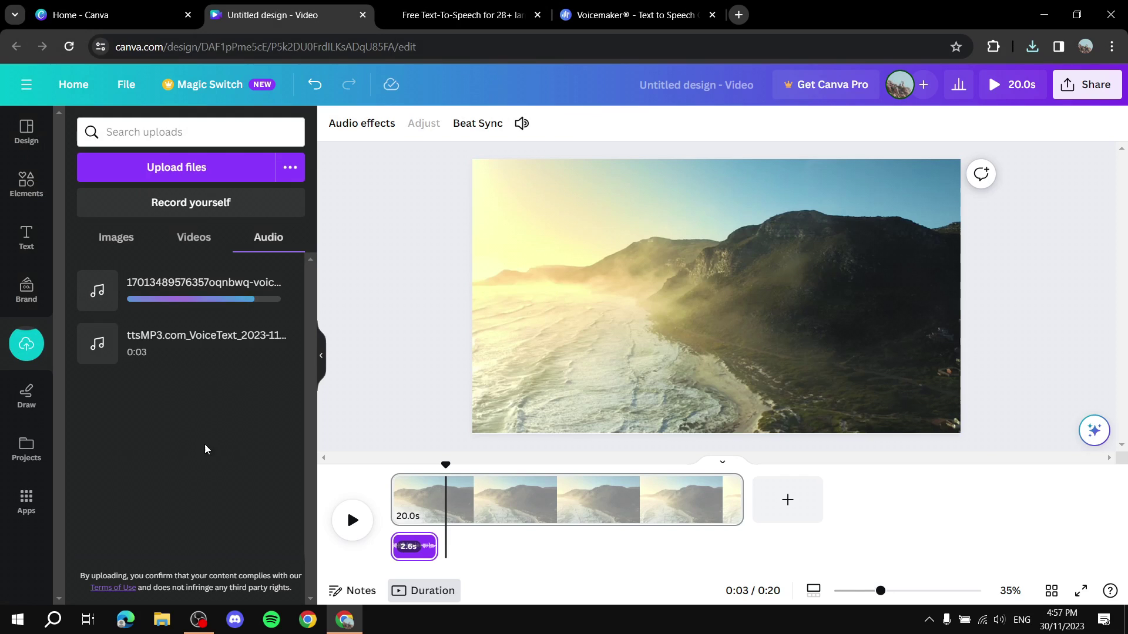
click(445, 470)
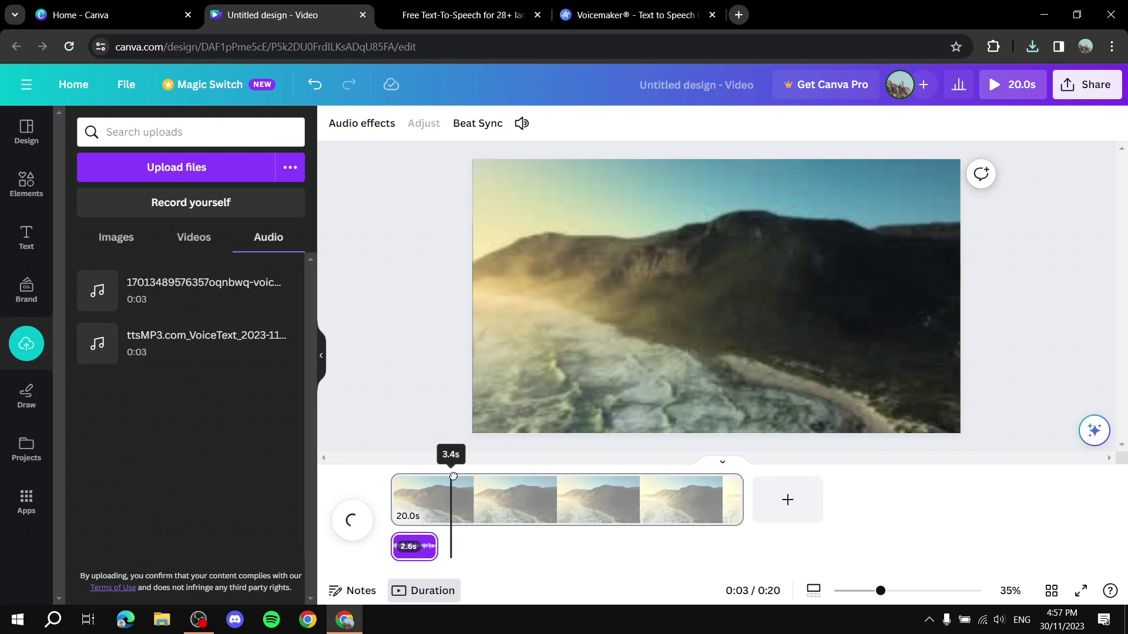
drag(447, 478, 450, 479)
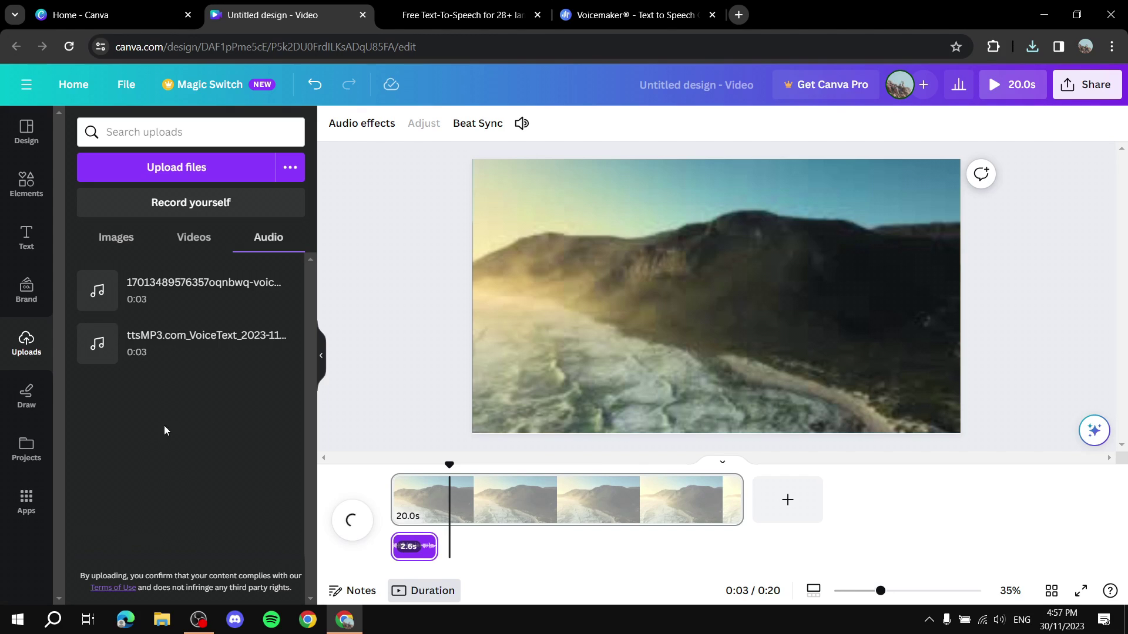
click(200, 291)
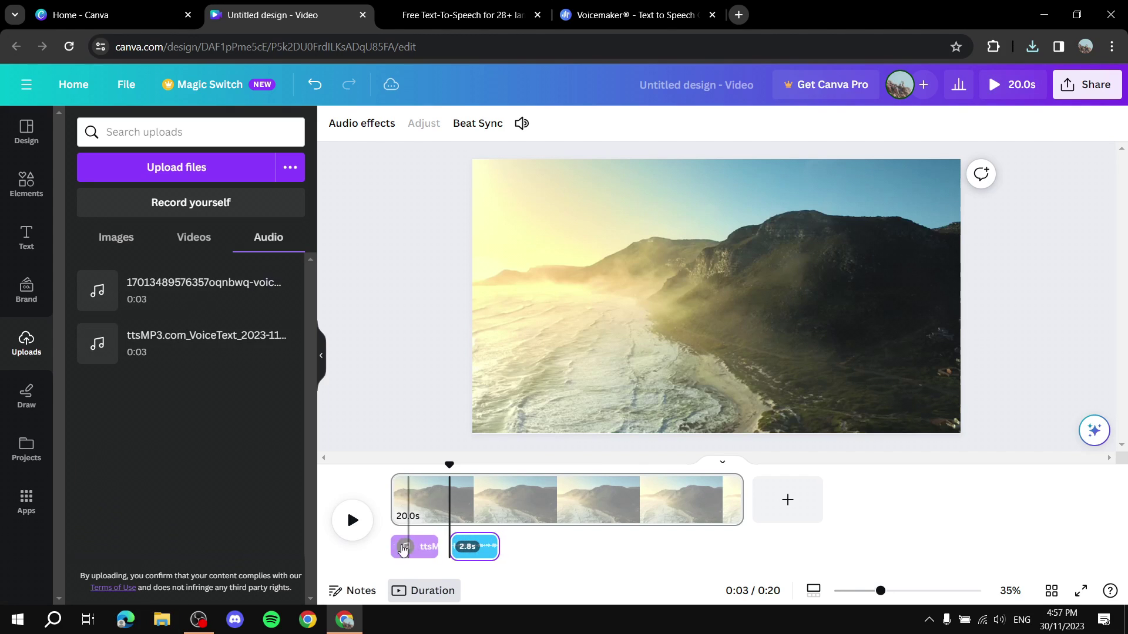
Play the video from the start to check both voiceovers, then return the playhead to the beginning.
drag(446, 467, 390, 465)
click(352, 520)
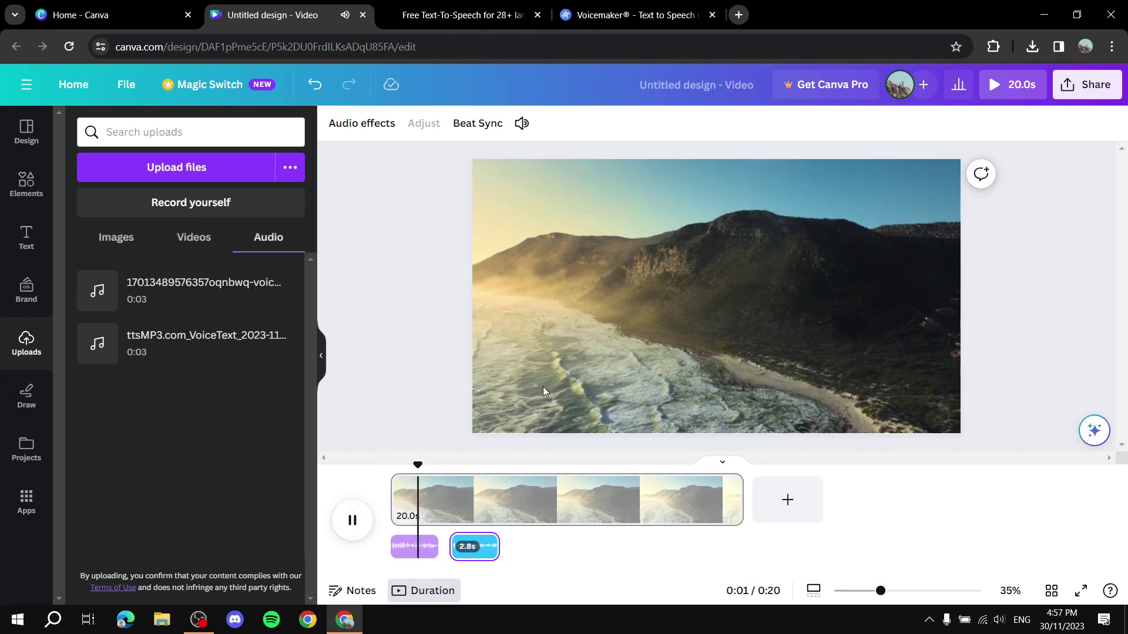
click(353, 522)
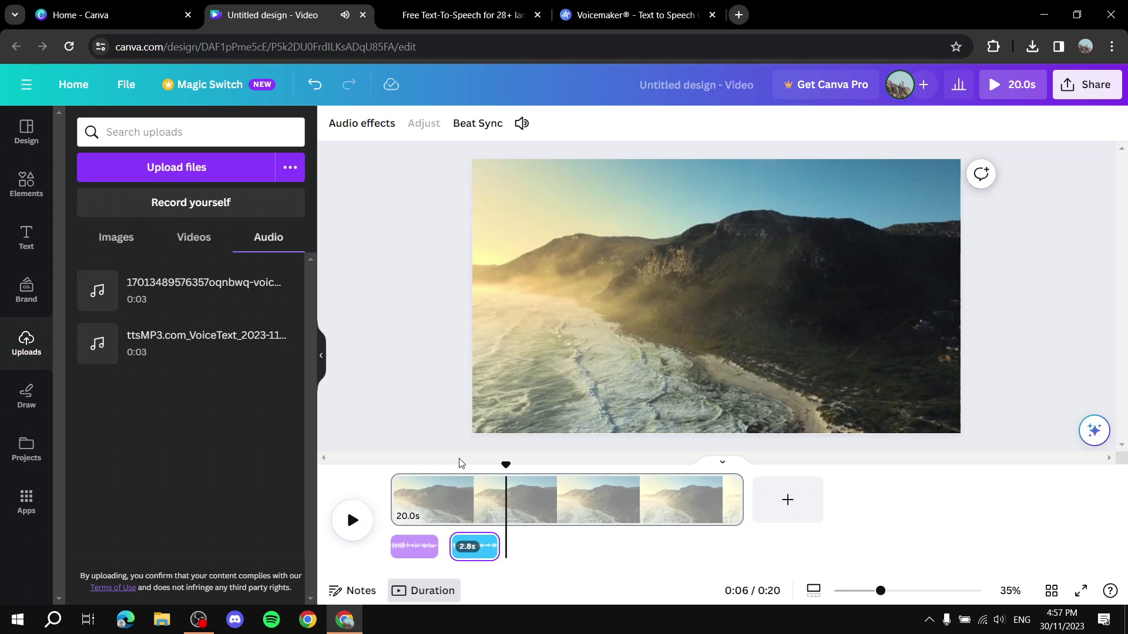
click(395, 500)
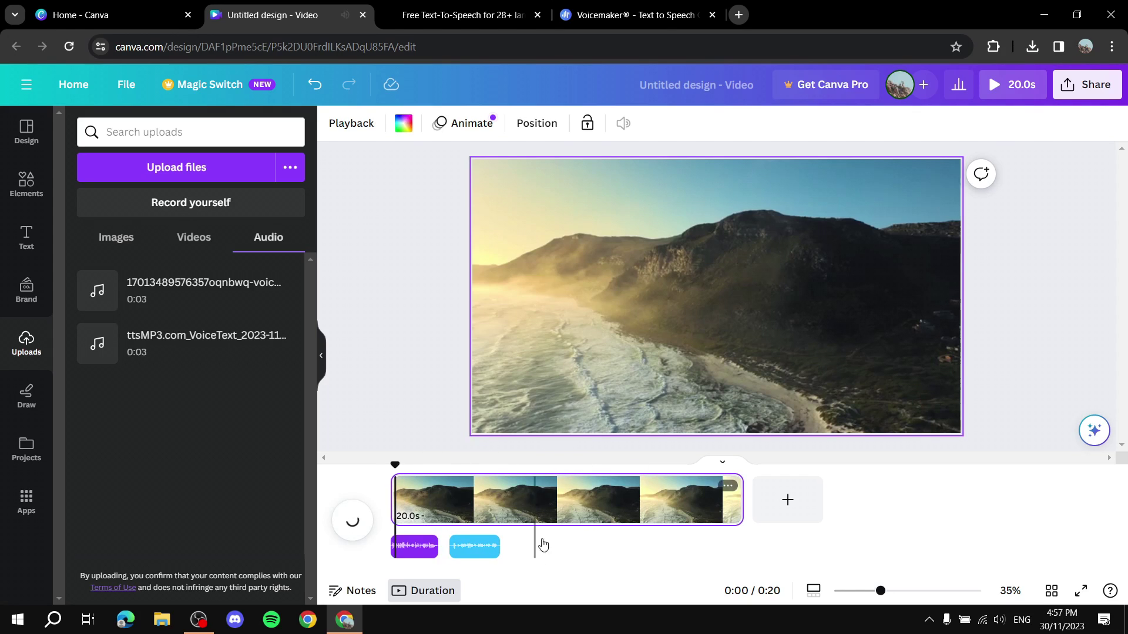
drag(394, 461, 391, 464)
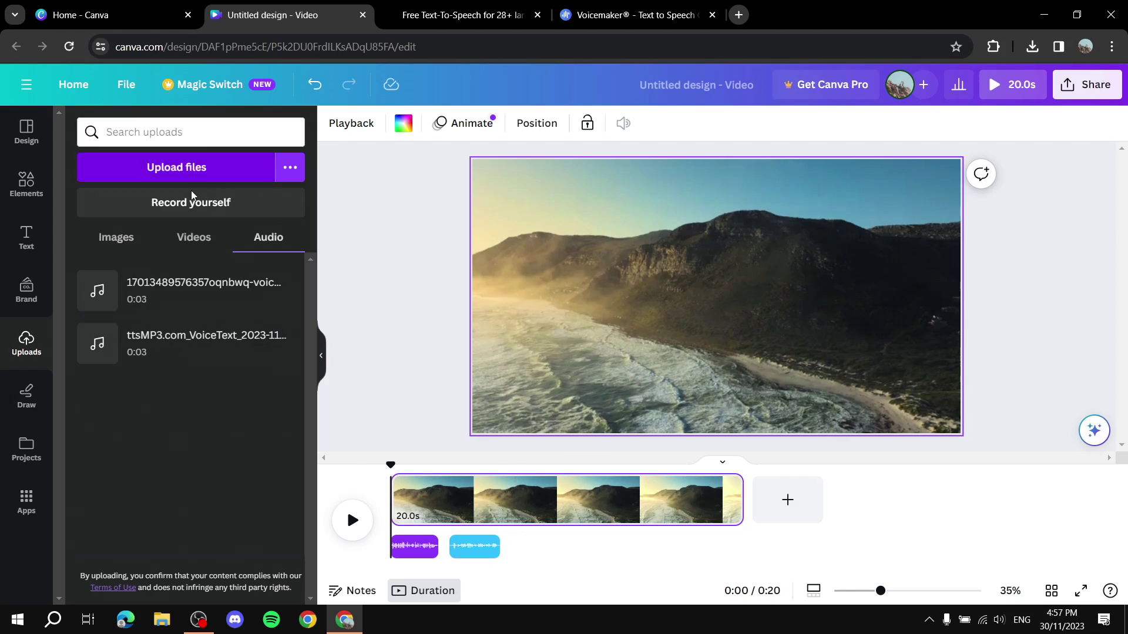
click(27, 242)
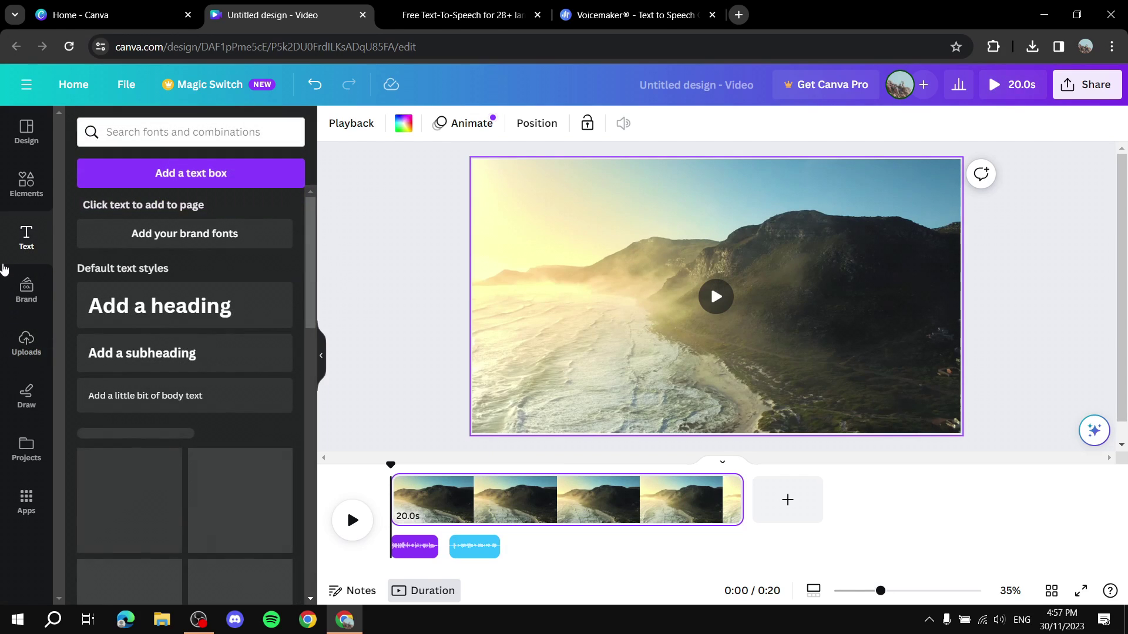
Add a heading over the video and replace its placeholder with 'This is how to add..'.
click(193, 305)
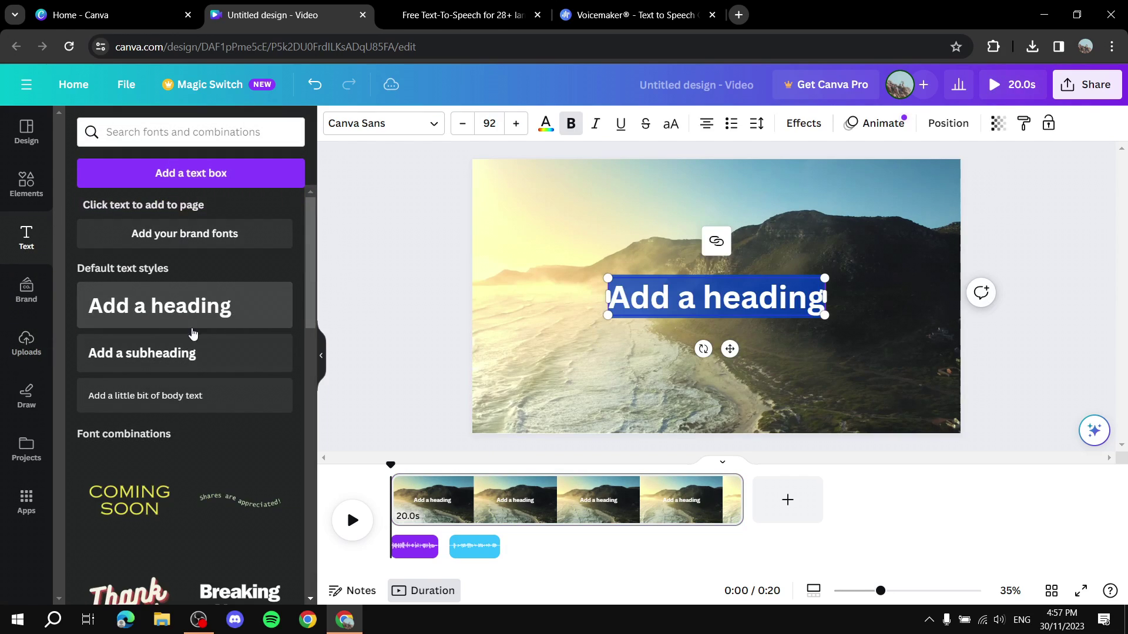
drag(767, 299, 772, 313)
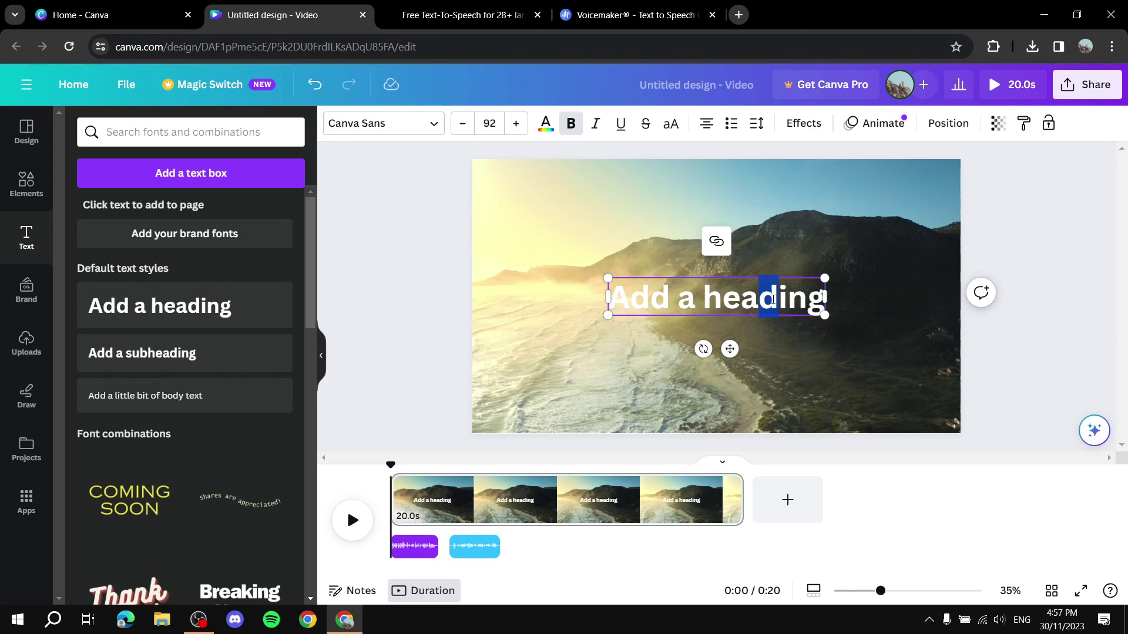
key(ctrl+a)
key(BackSpace)
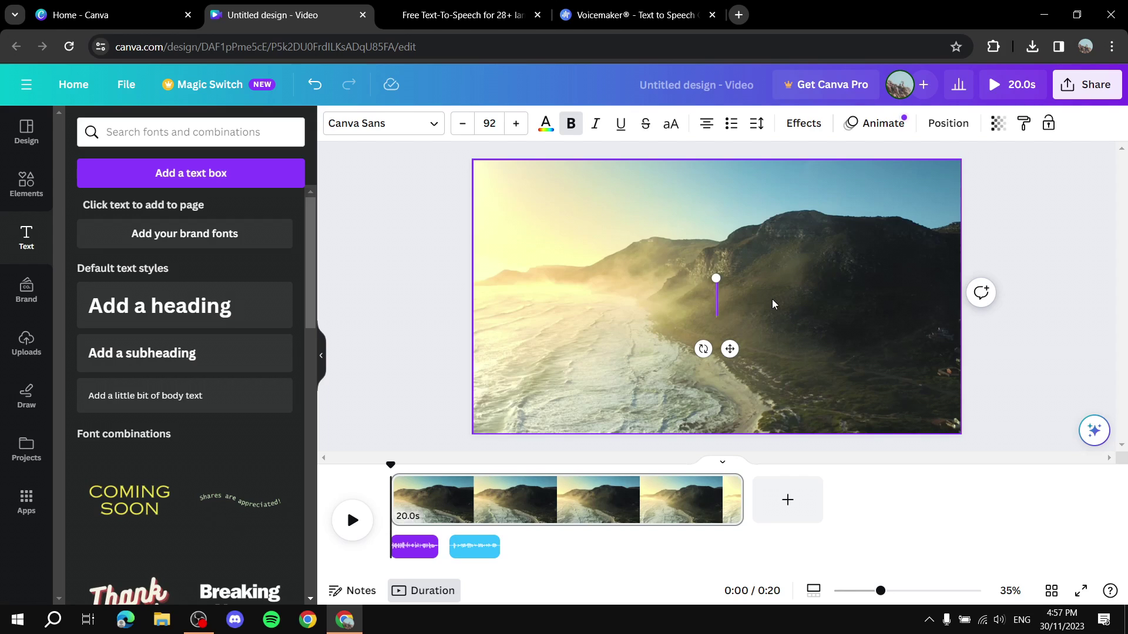
text(Th)
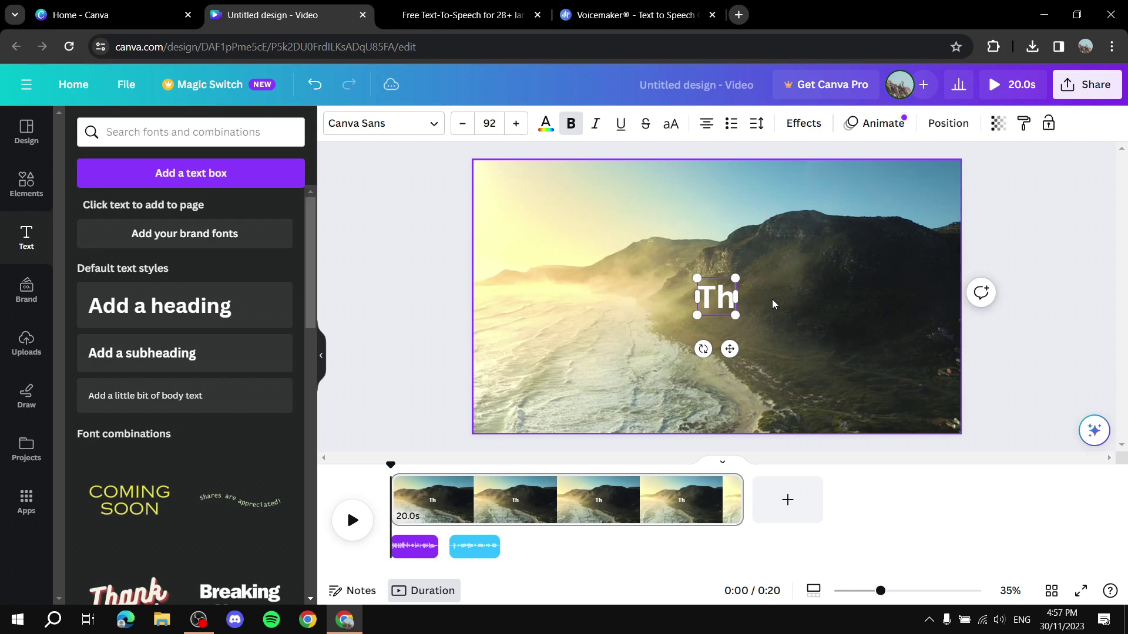
text(is is how to add..)
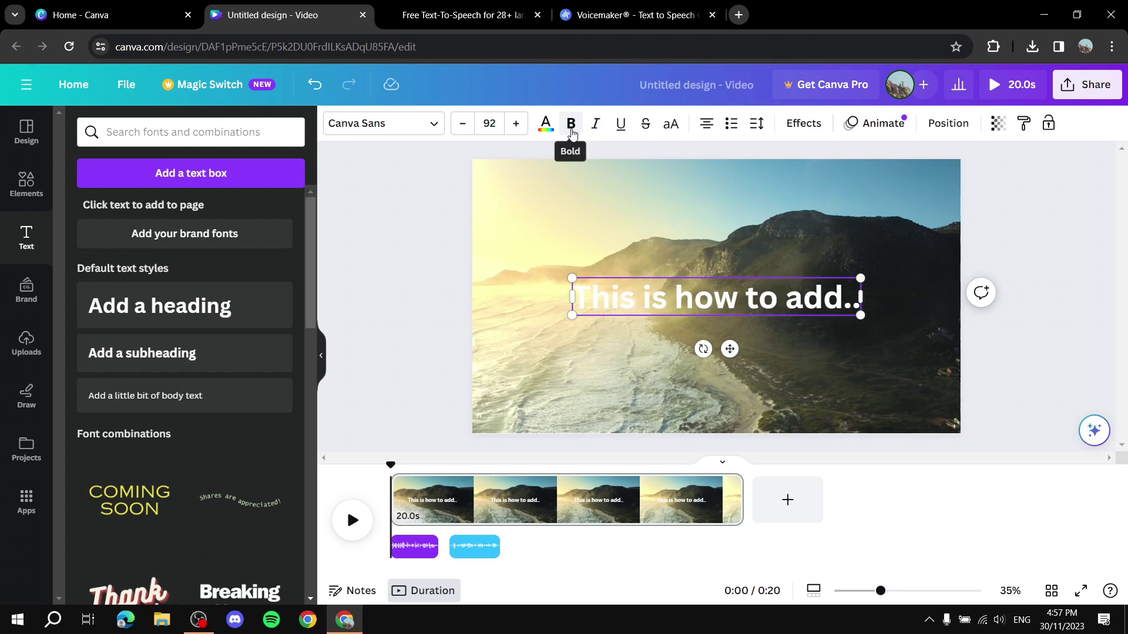
Keep the caption bold and reduce its font size to 85.
click(721, 307)
key(ctrl+a)
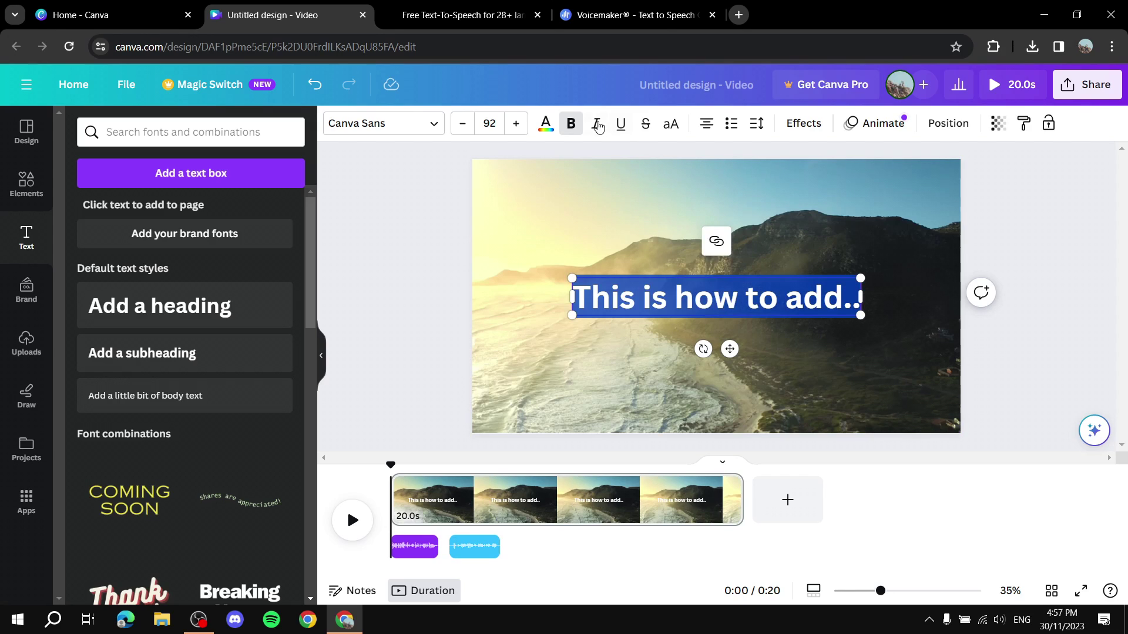
click(570, 123)
click(570, 115)
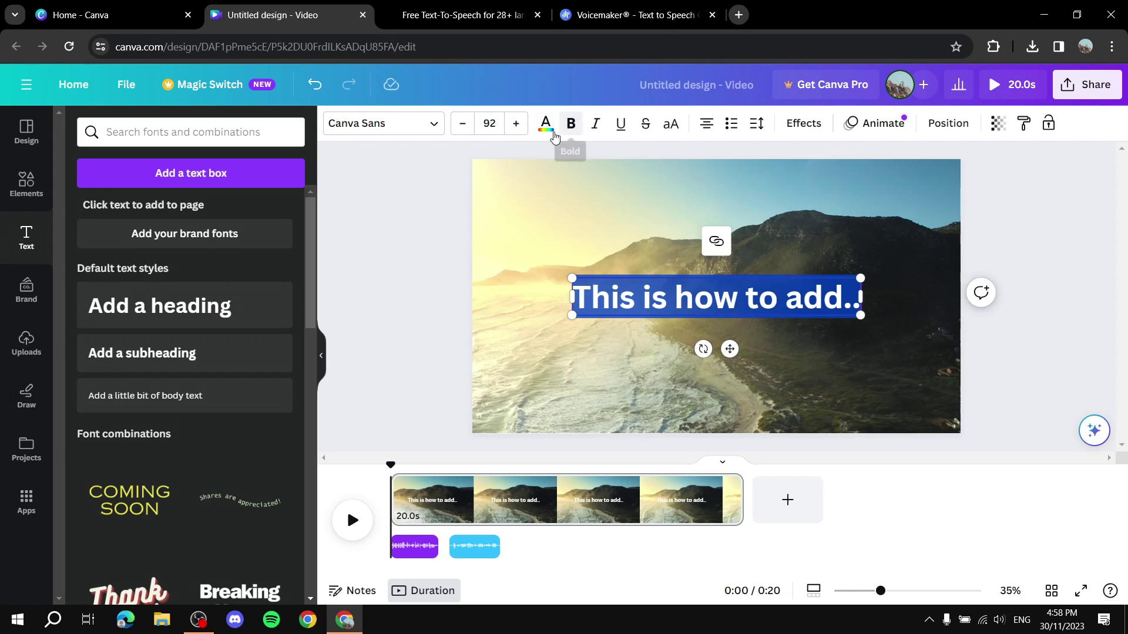
click(463, 124)
click(463, 124)
click(463, 124)
click(463, 124)
click(463, 125)
click(462, 124)
click(463, 125)
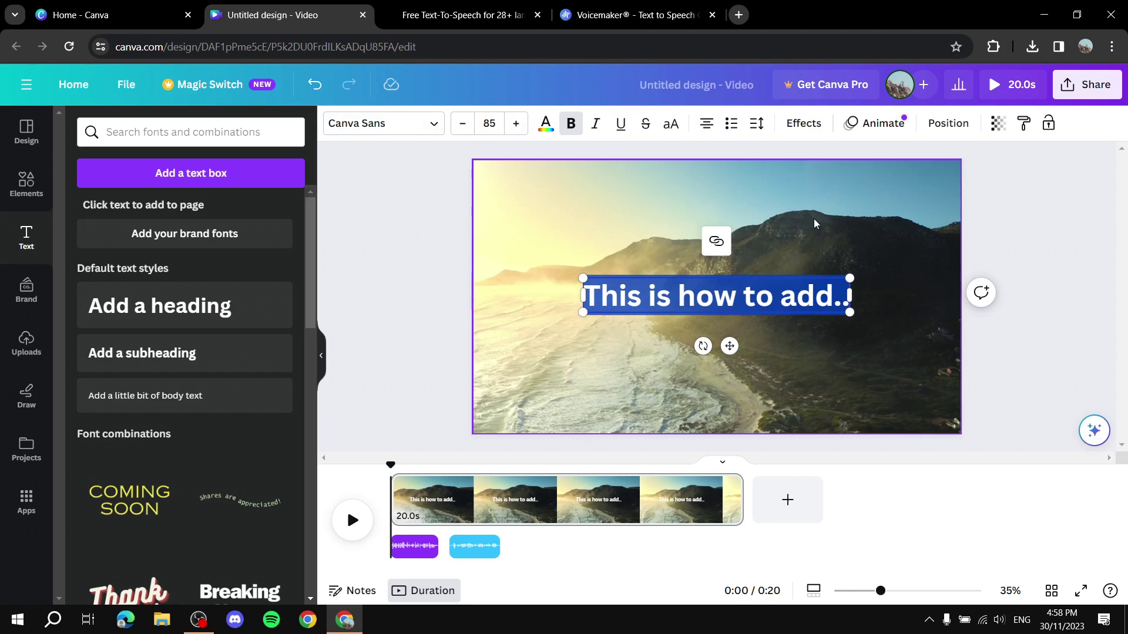
Give the caption a black Background effect and drag it down into the lower third.
click(805, 123)
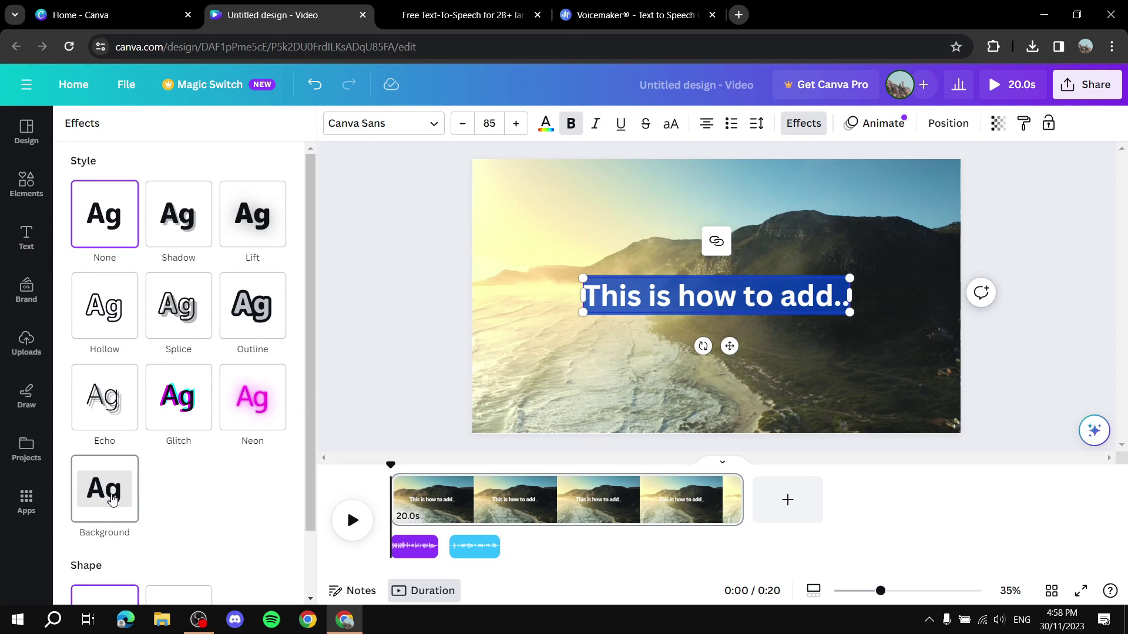
click(106, 501)
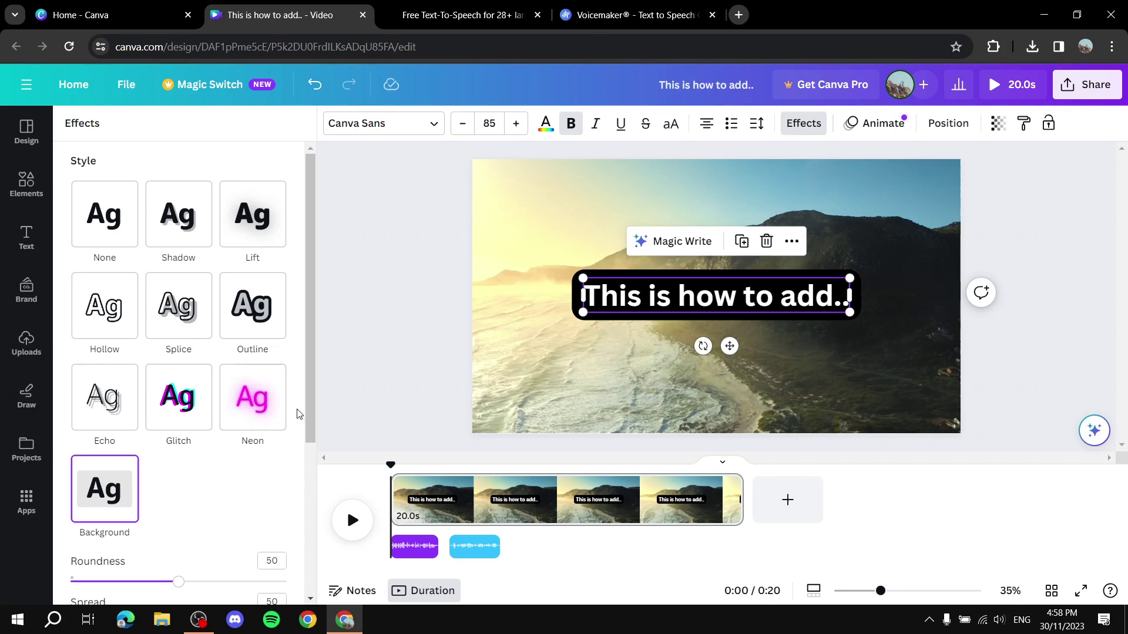
scroll(250, 435, down, 4)
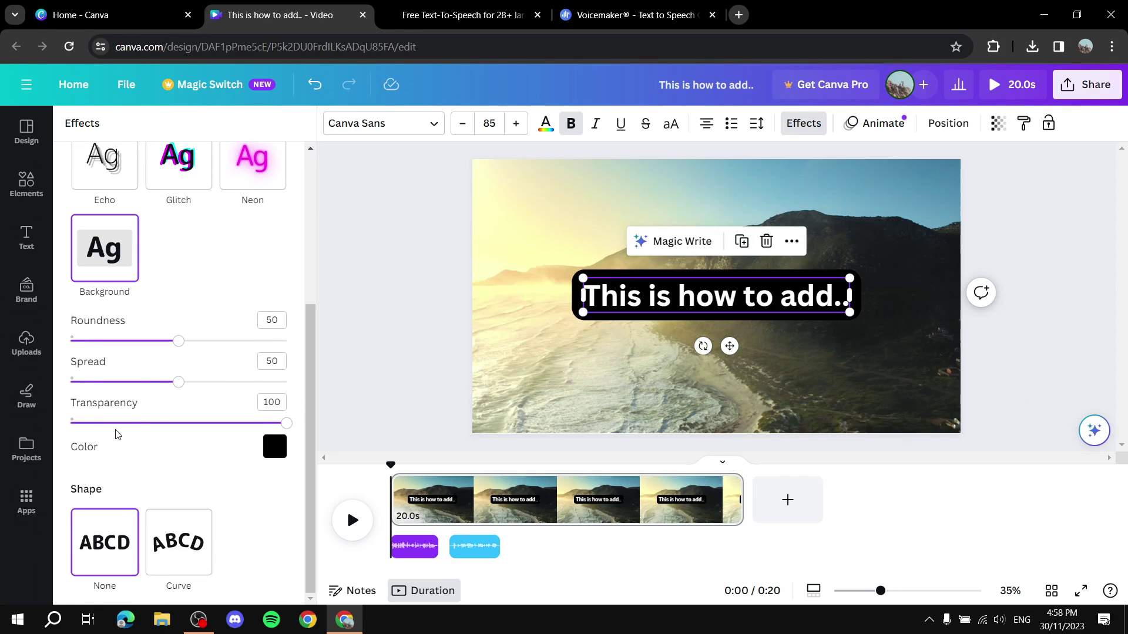
click(275, 448)
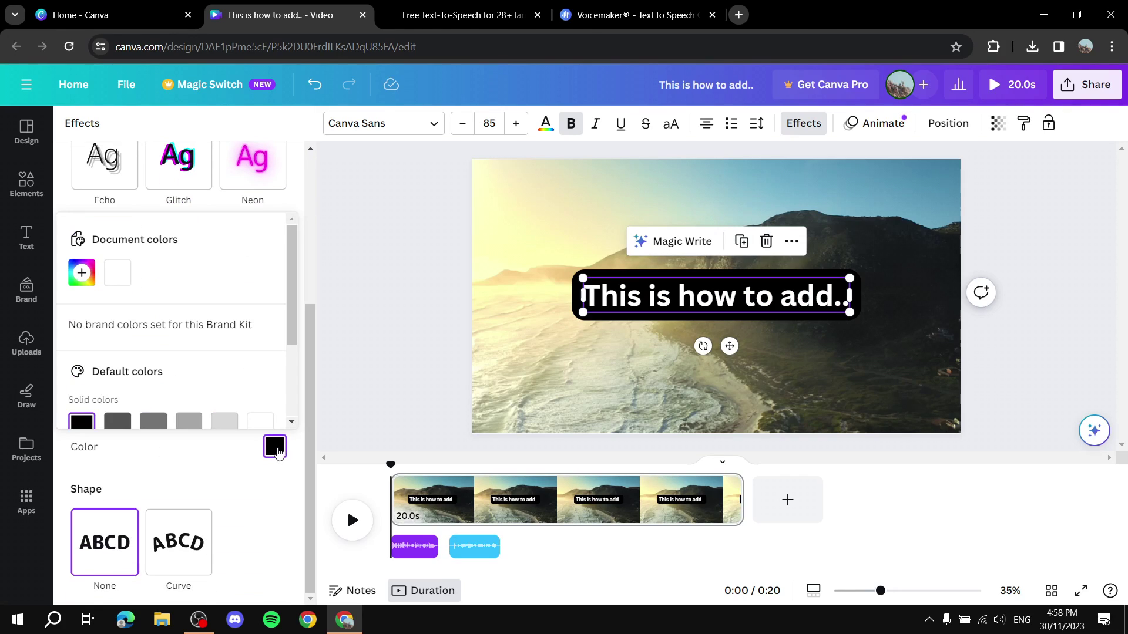
click(82, 274)
drag(139, 360, 17, 428)
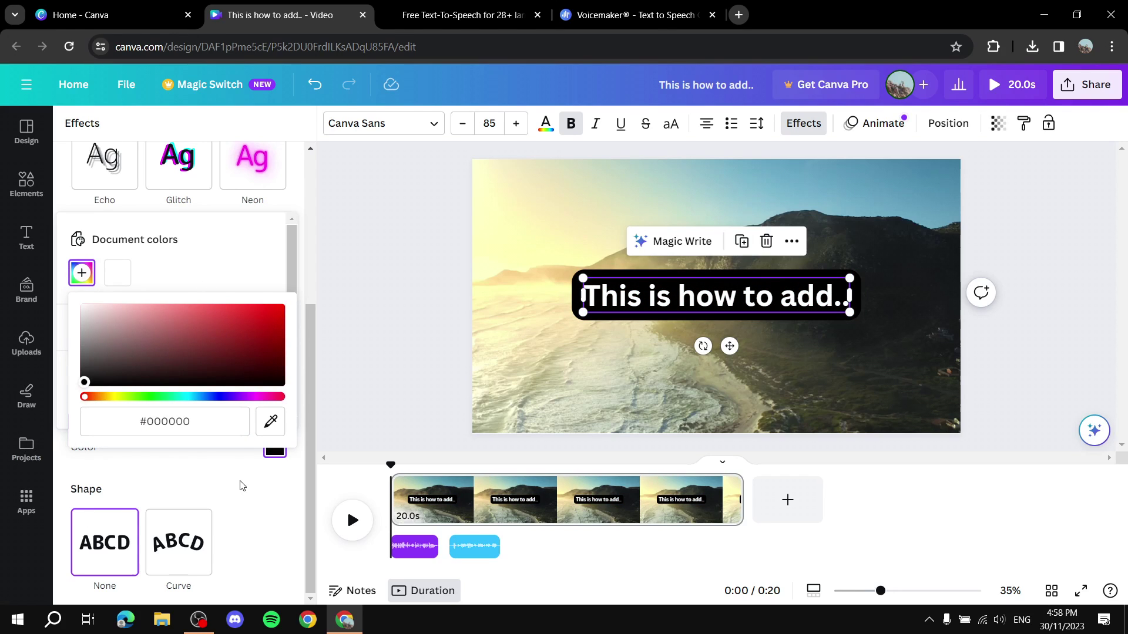
click(164, 459)
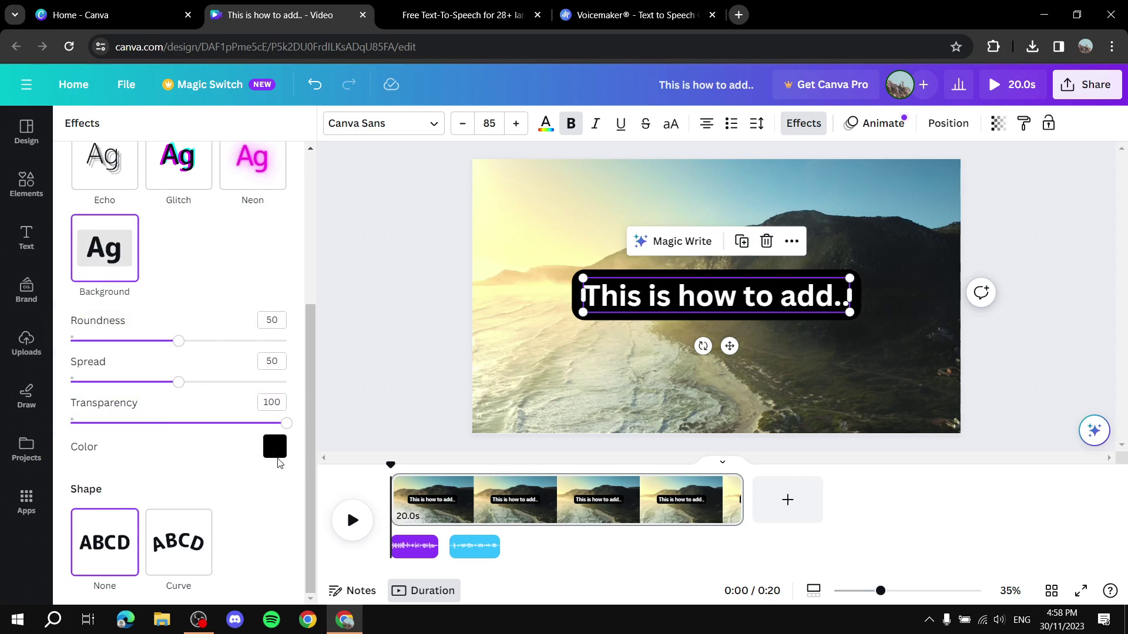
drag(740, 299, 740, 392)
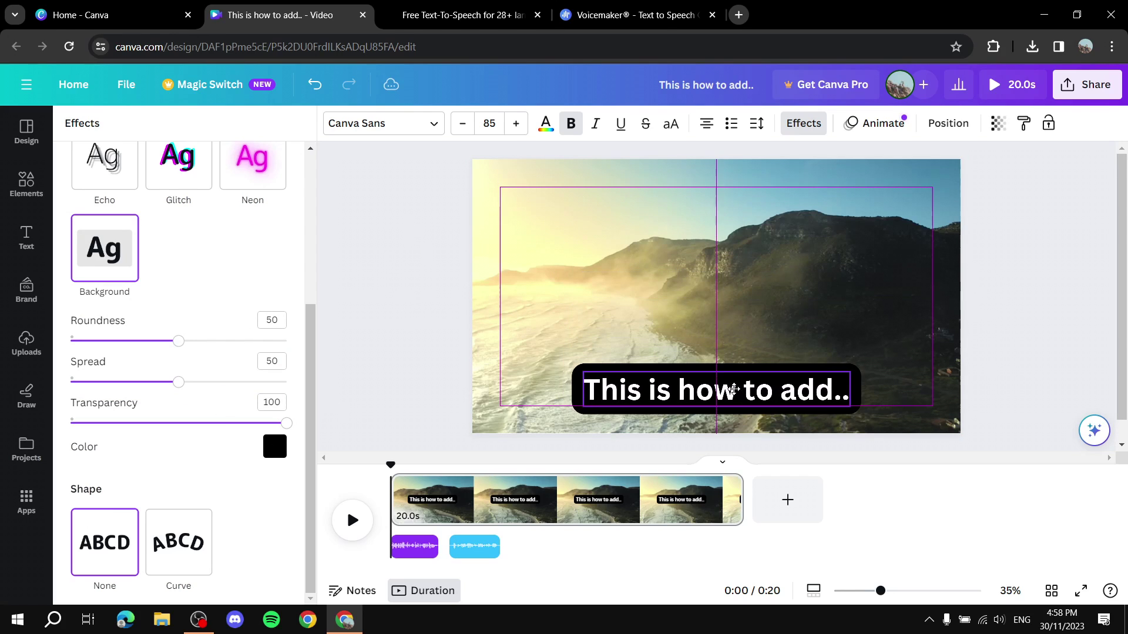
Try coral, red and teal, set the caption text to white, then preview the first three seconds.
click(546, 124)
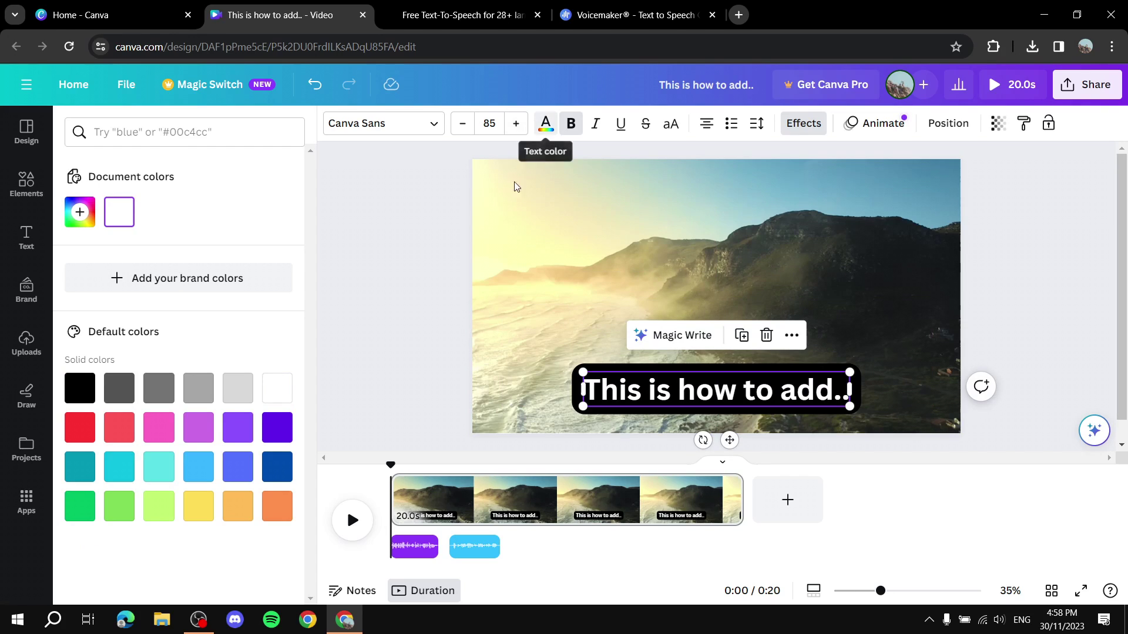
click(121, 428)
click(80, 428)
click(85, 466)
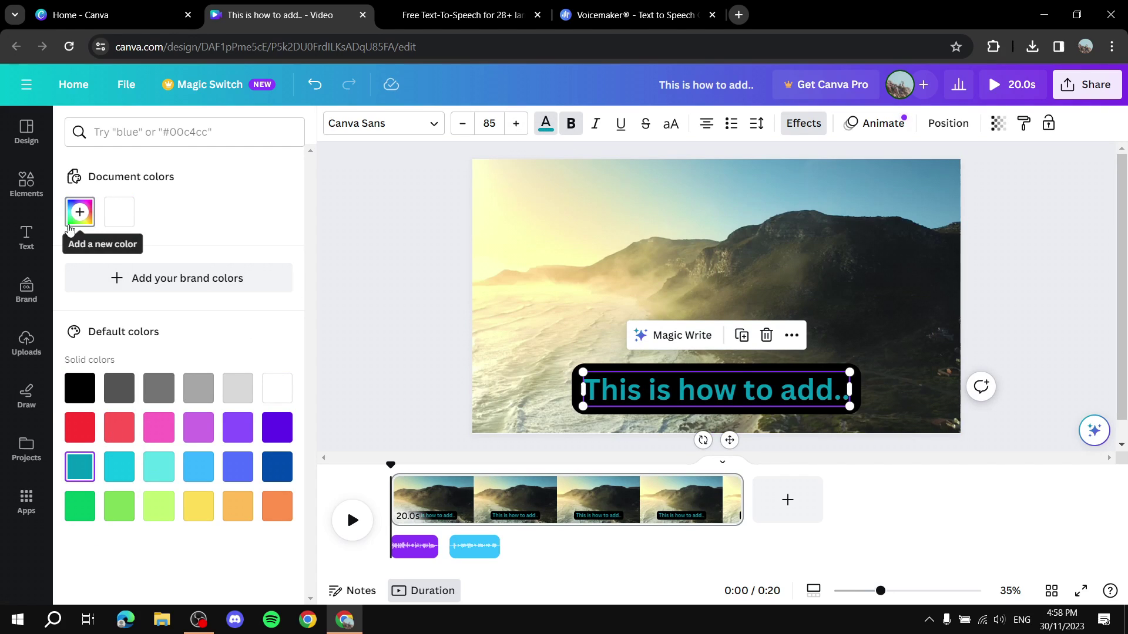
click(277, 387)
key(Escape)
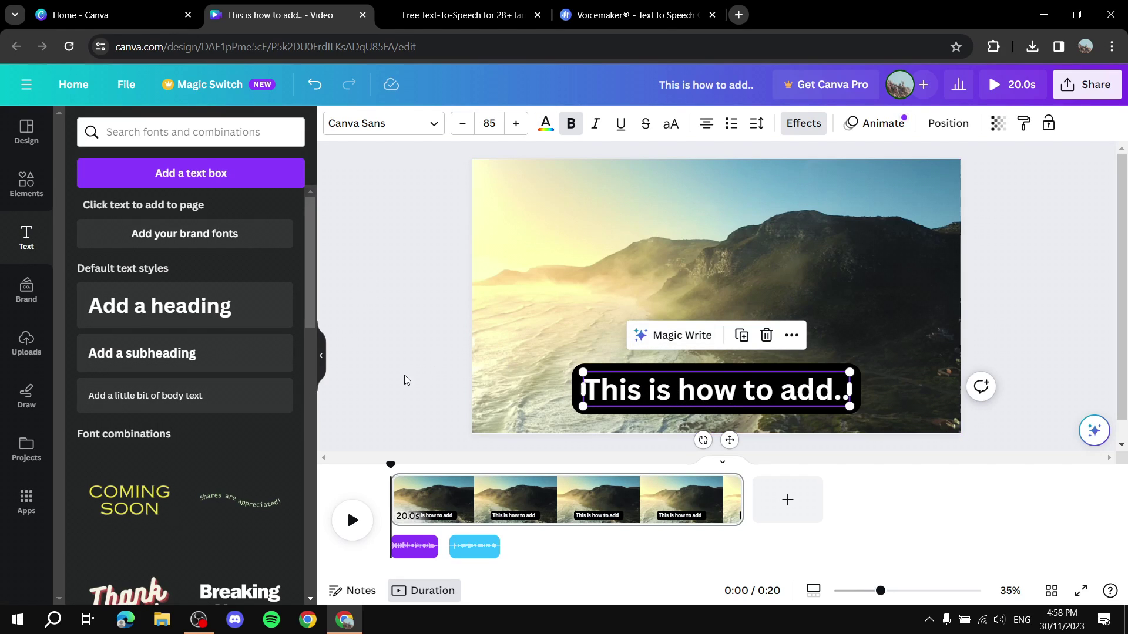
click(352, 520)
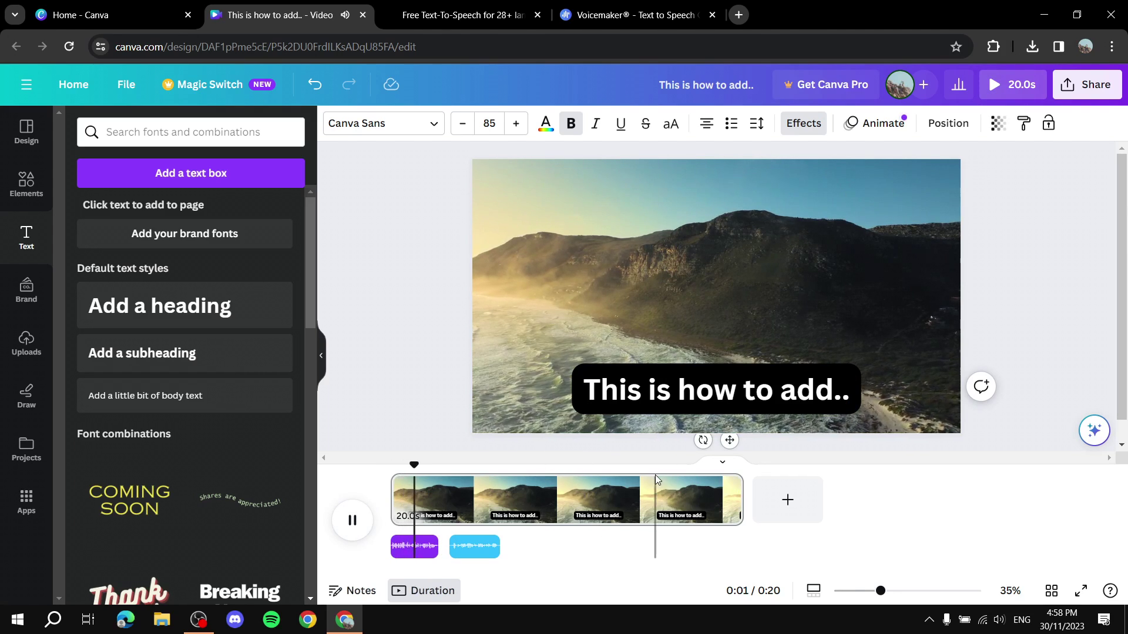
click(352, 520)
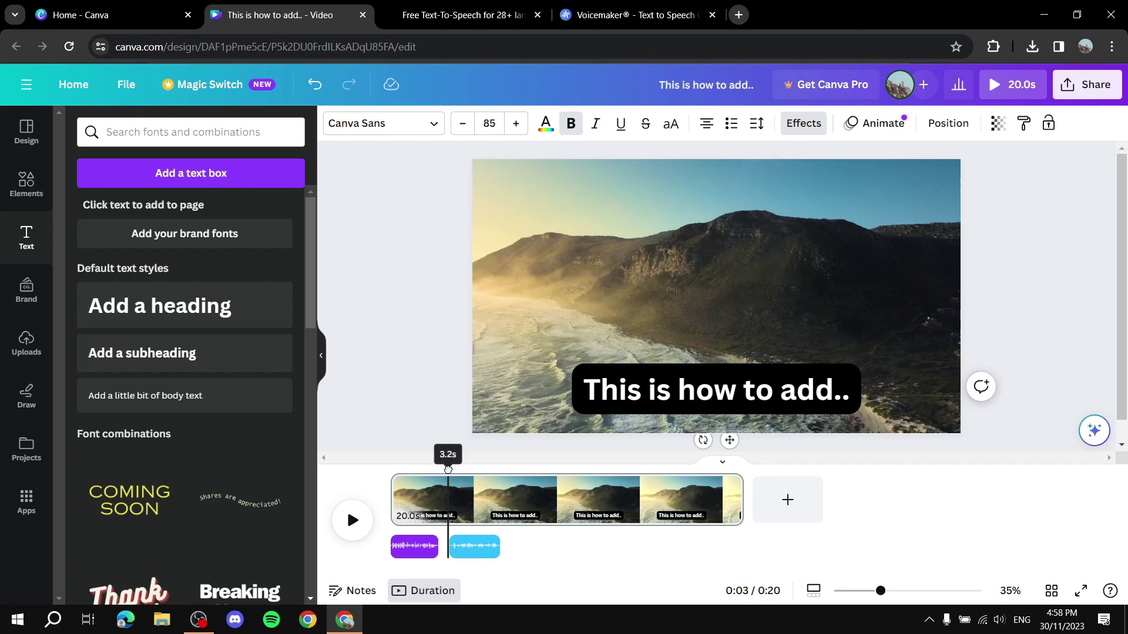
Split the video into two pages at 3.3 seconds.
drag(447, 468, 449, 466)
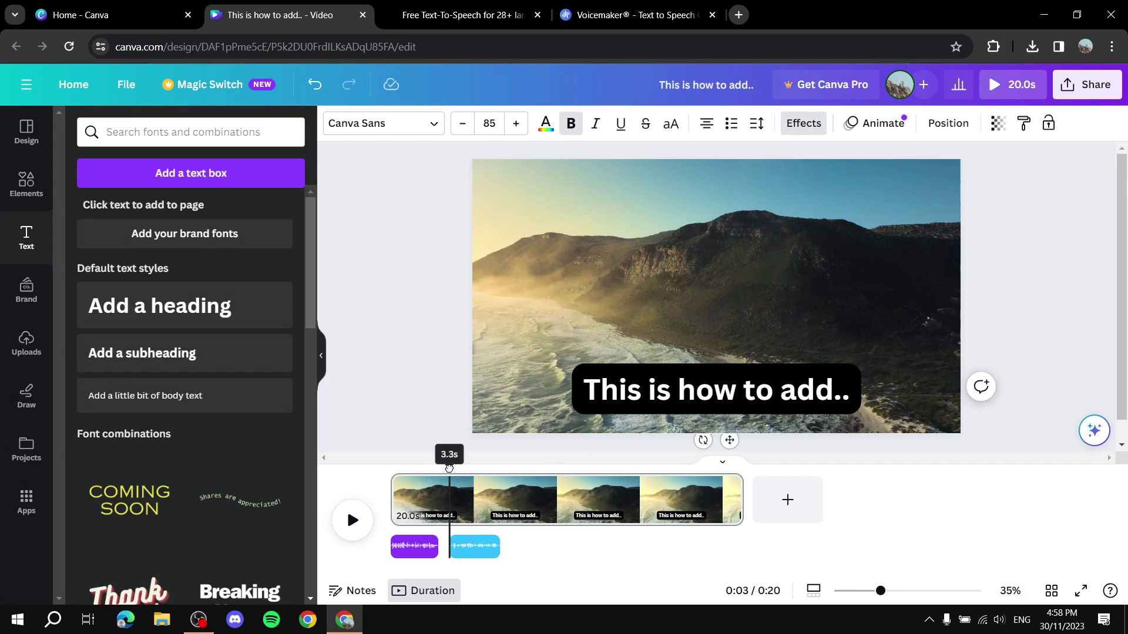
right_click(449, 505)
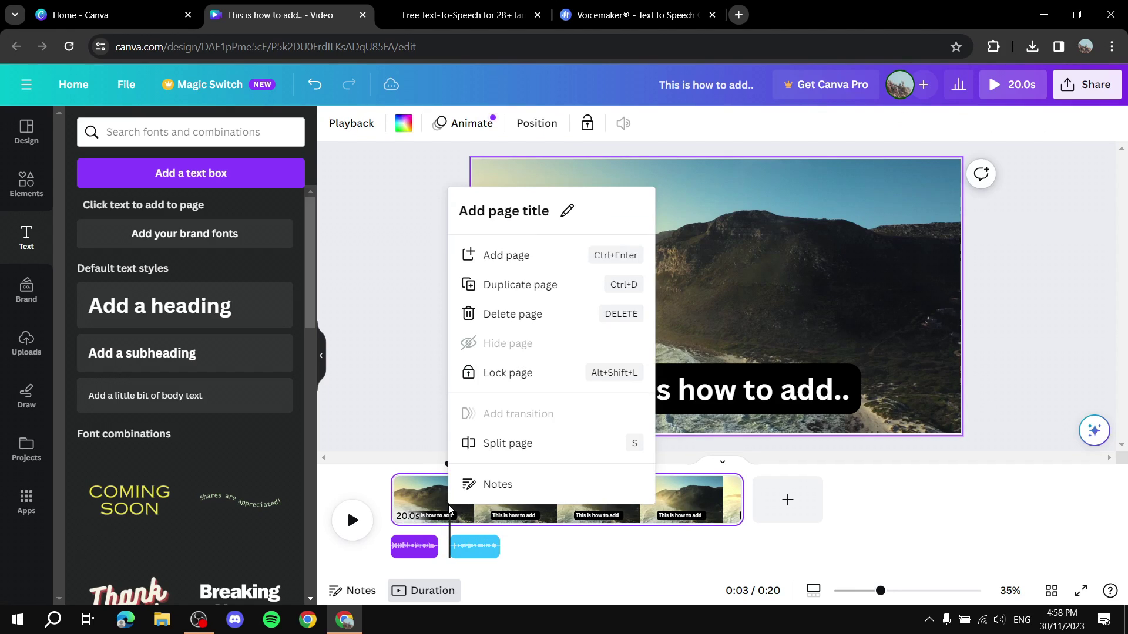
click(540, 443)
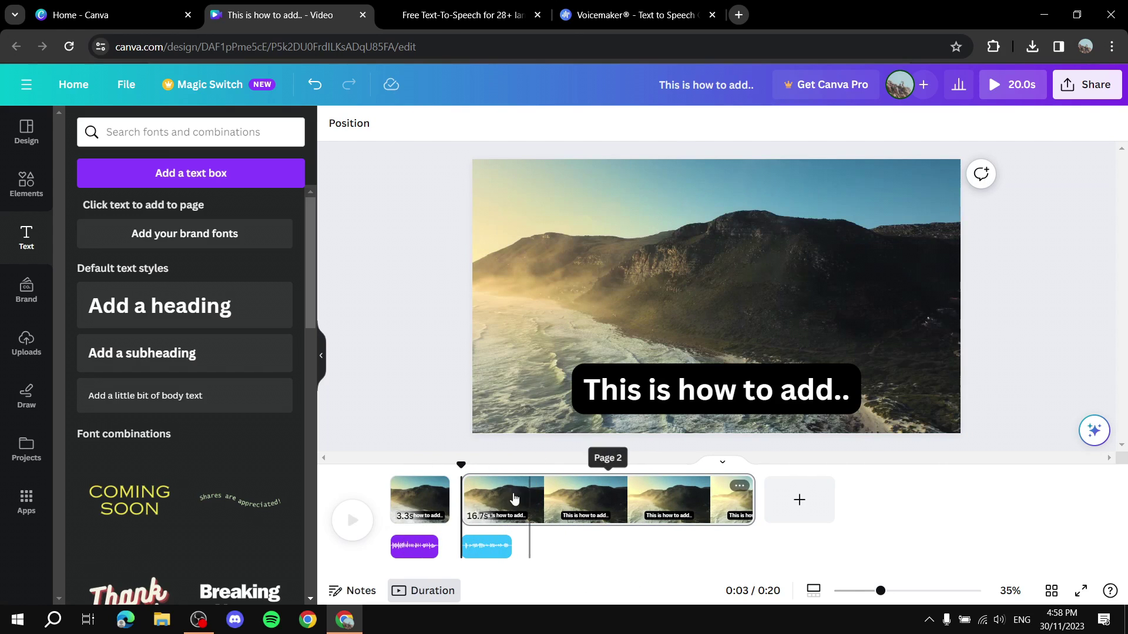
Replace the second page's caption with 'Hope you're enjoying..'.
click(677, 390)
click(677, 390)
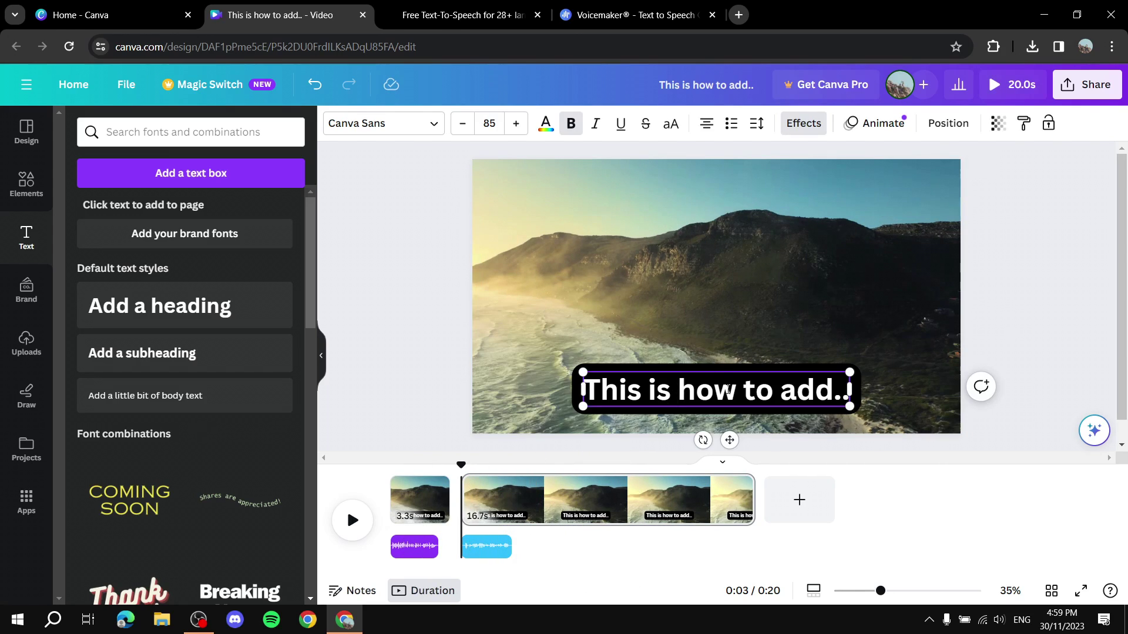
key(ctrl+a)
key(BackSpace)
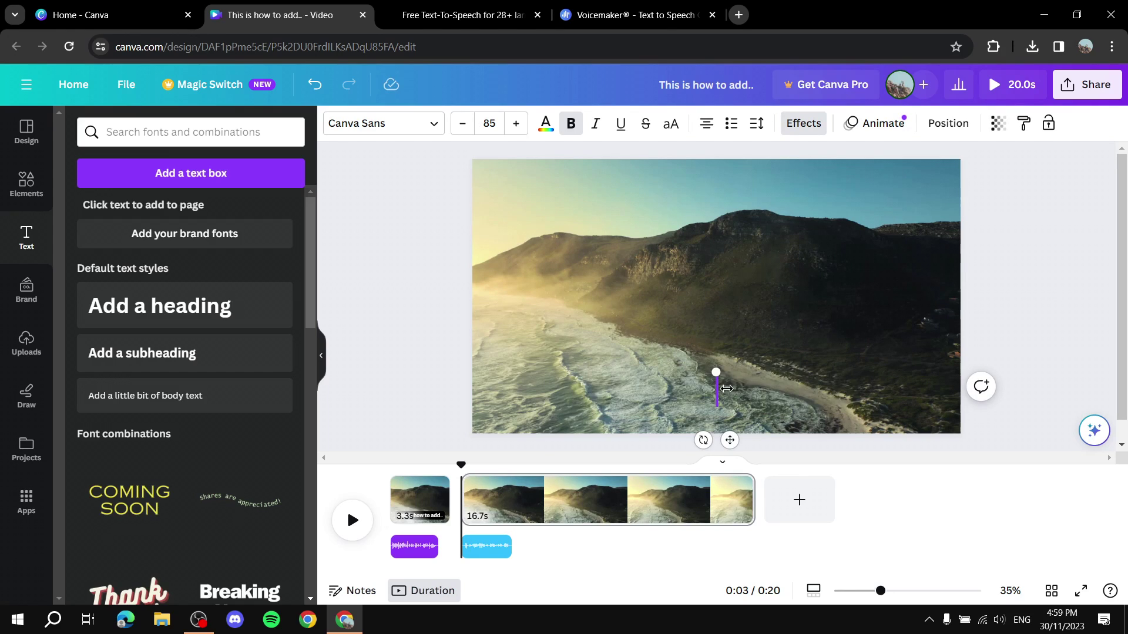
text(Hope you)
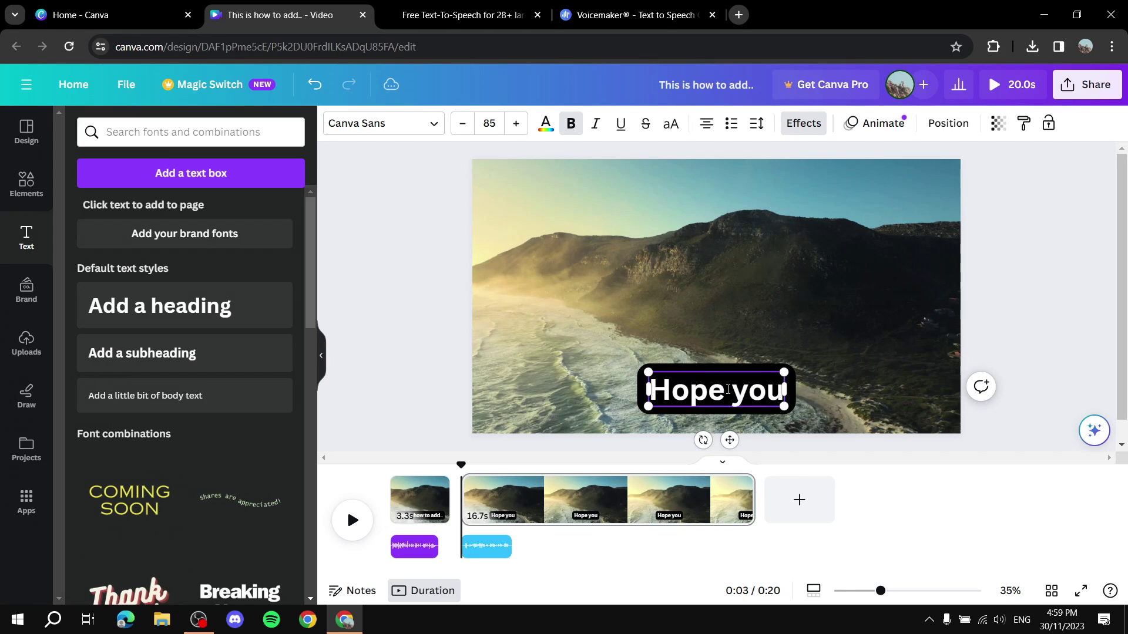
text('re enjoying..)
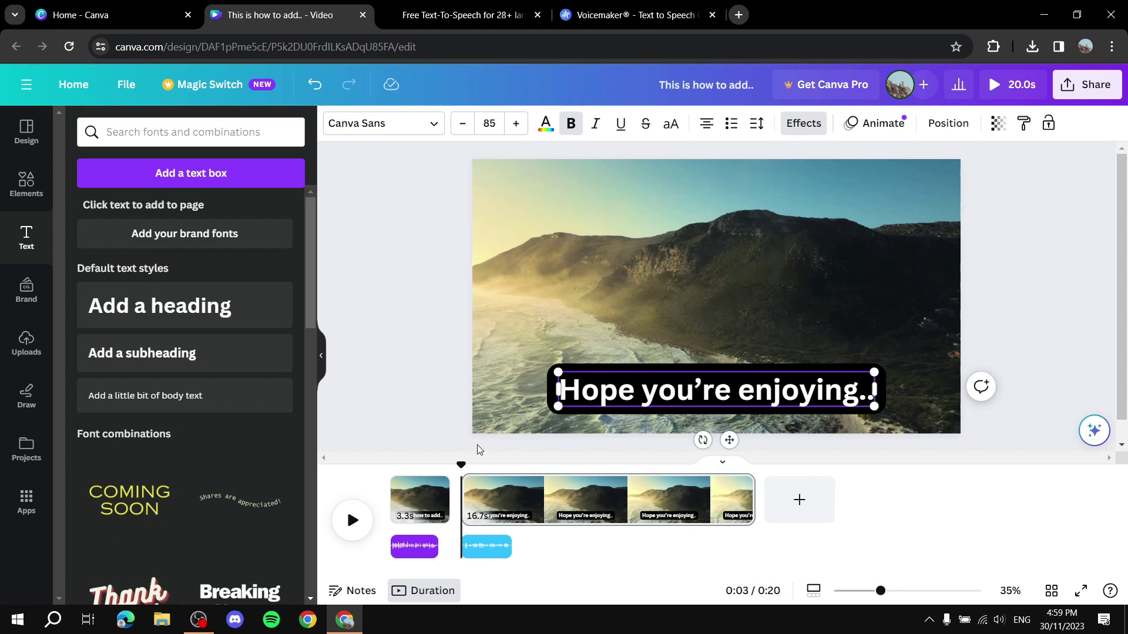
click(404, 492)
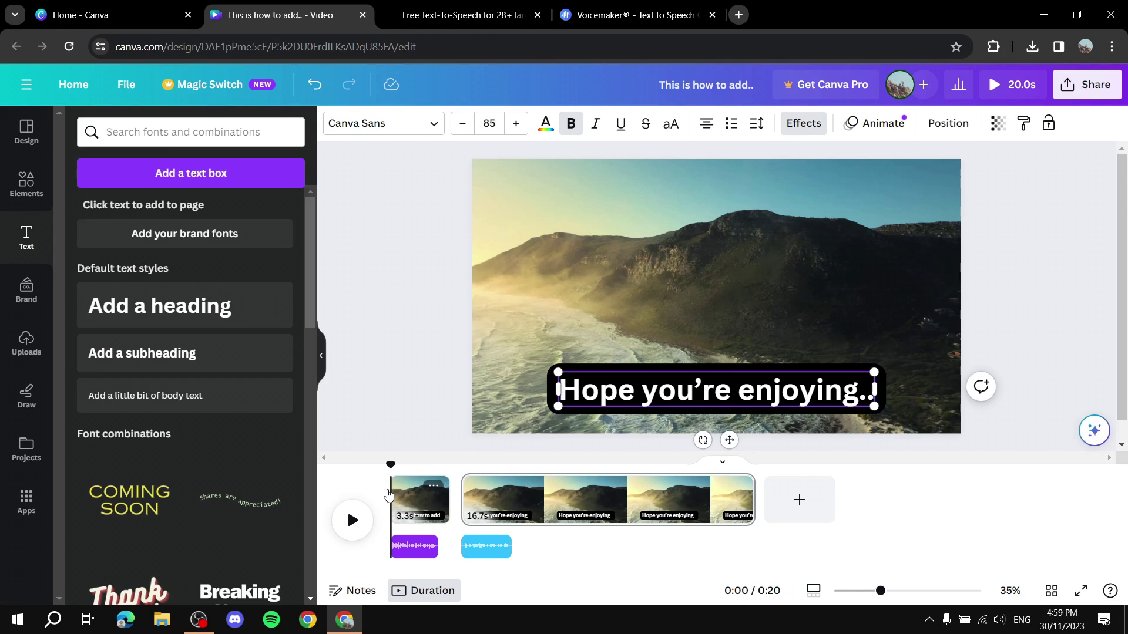
click(351, 521)
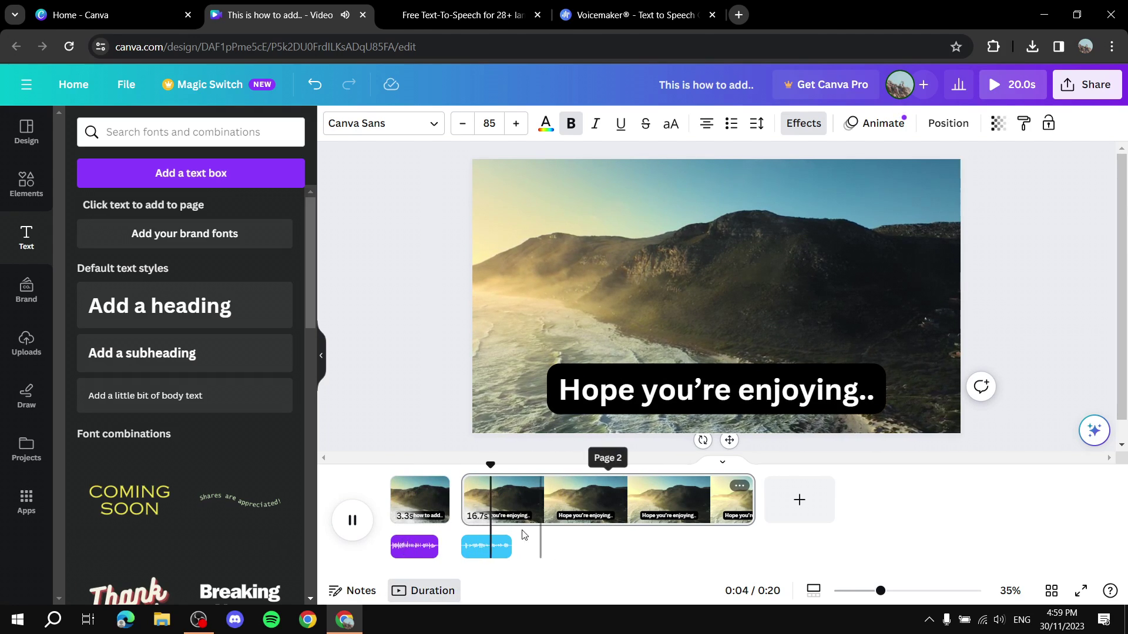
click(352, 520)
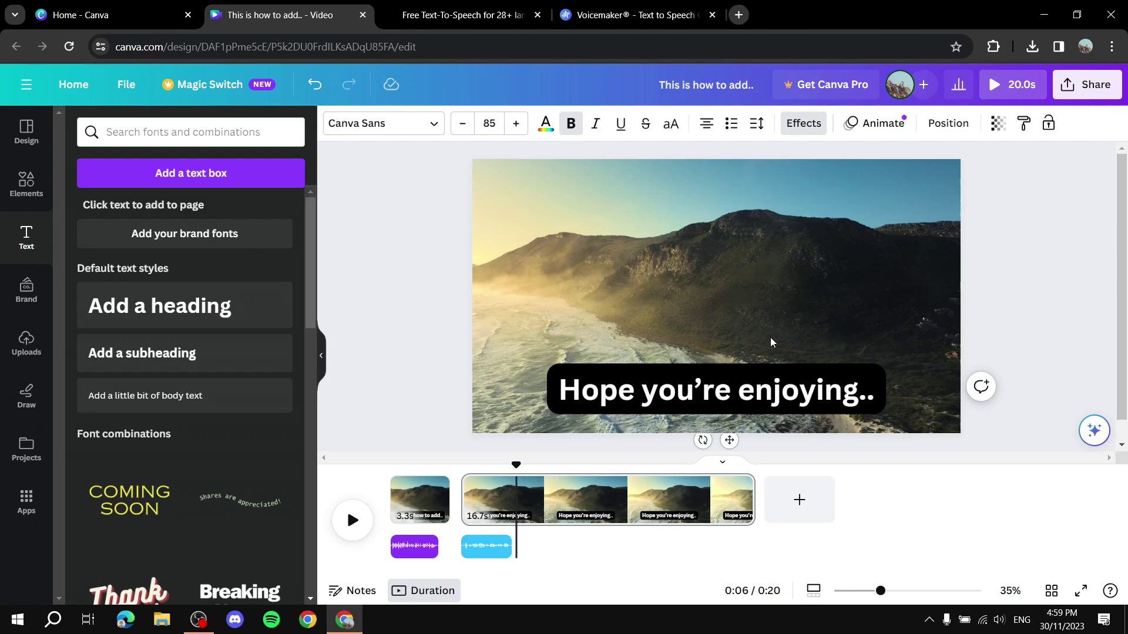
right_click(525, 515)
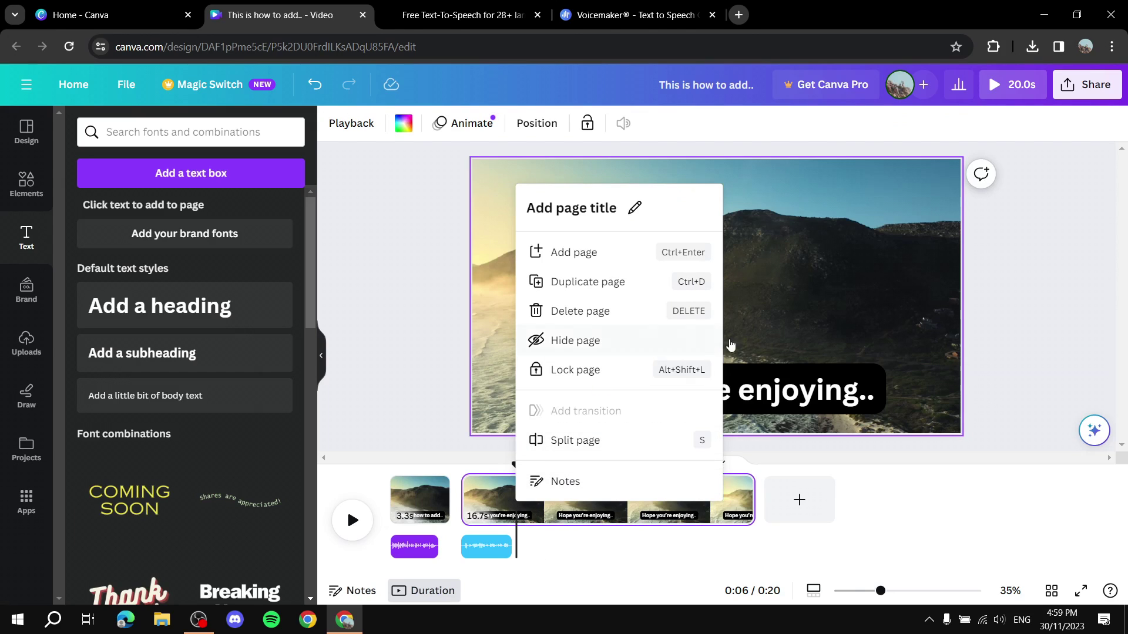
click(884, 473)
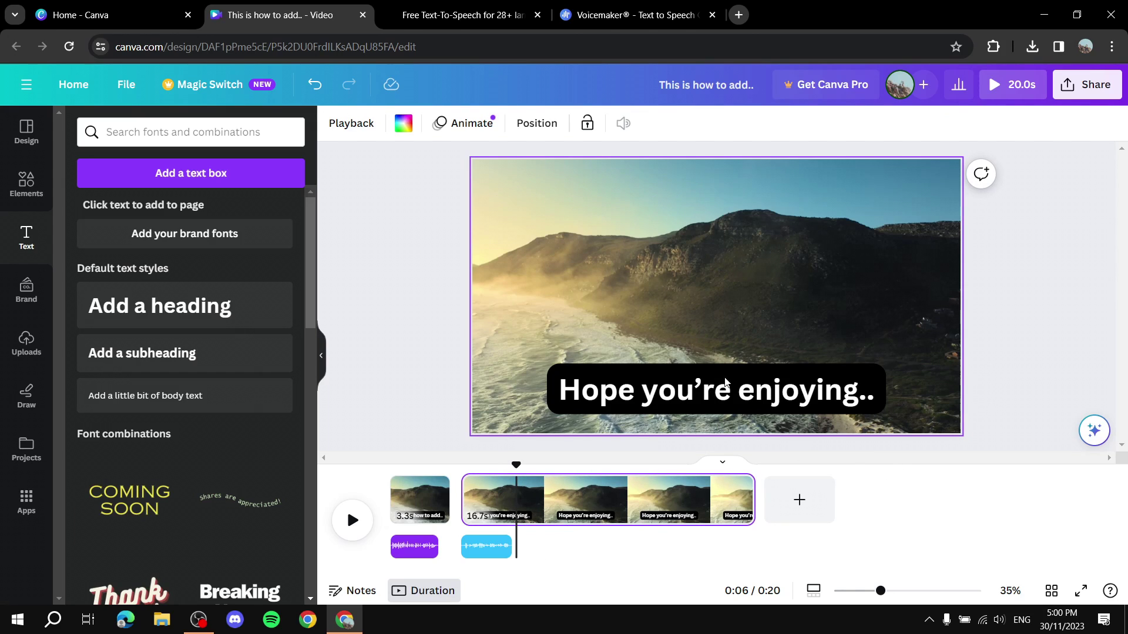